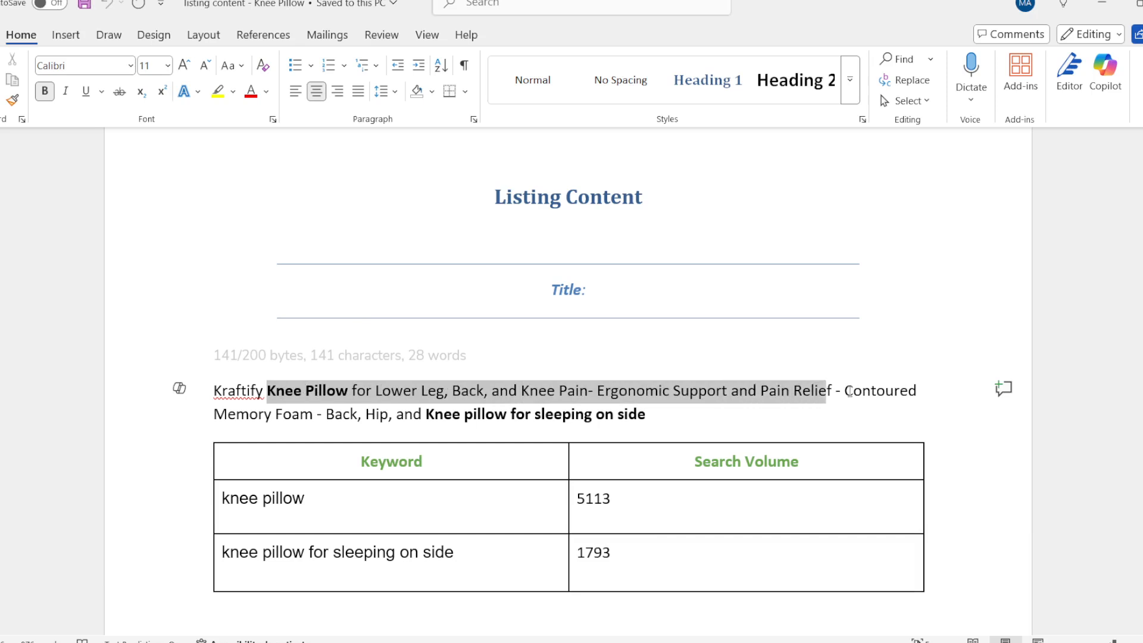
Review the title, bullet points and keyword tables in the Knee Pillow listing content document.
scroll(513, 364, down, 2)
scroll(518, 387, down, 15)
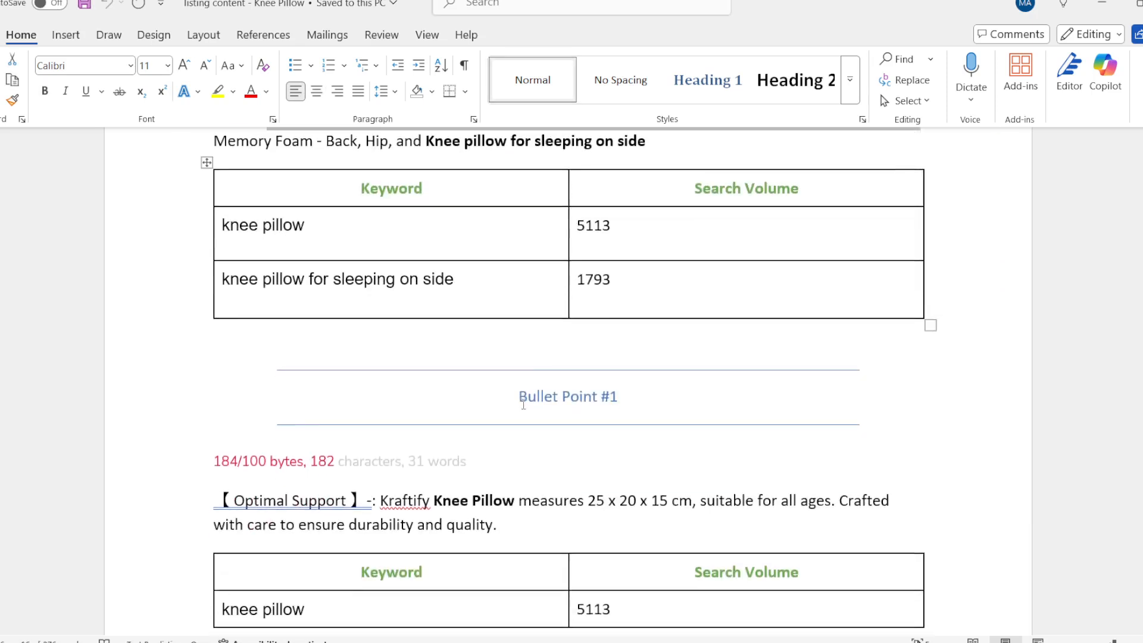
scroll(524, 404, down, 6)
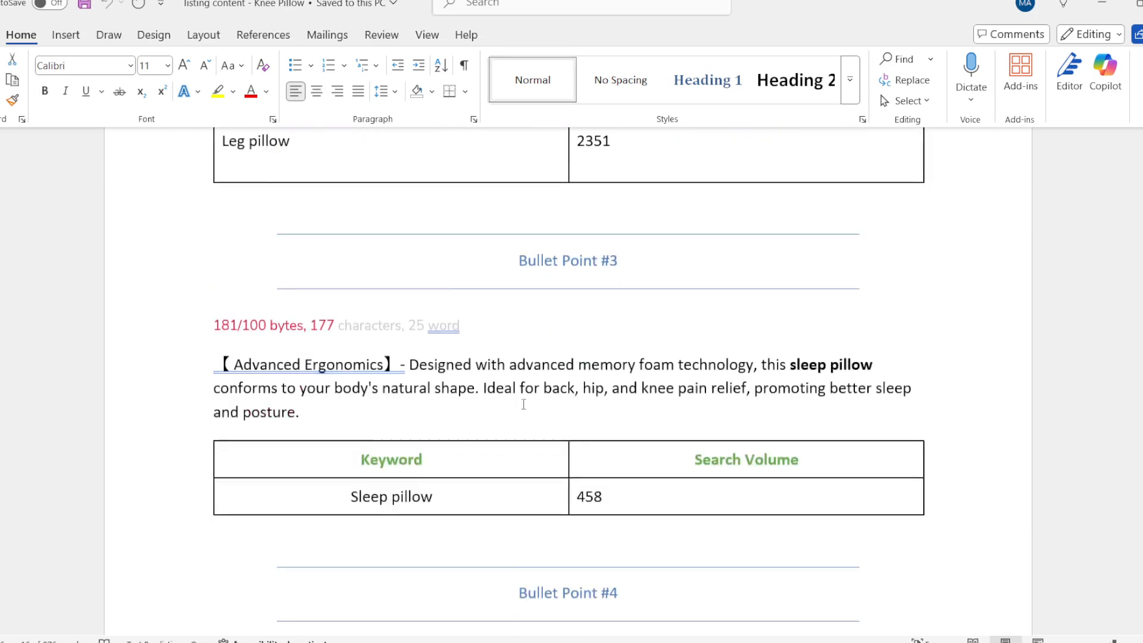
Switch to the UK audience insight presentation in PowerPoint and view its title slide and the first liked-comments REVIEW ANALYSIS slide.
click(882, 642)
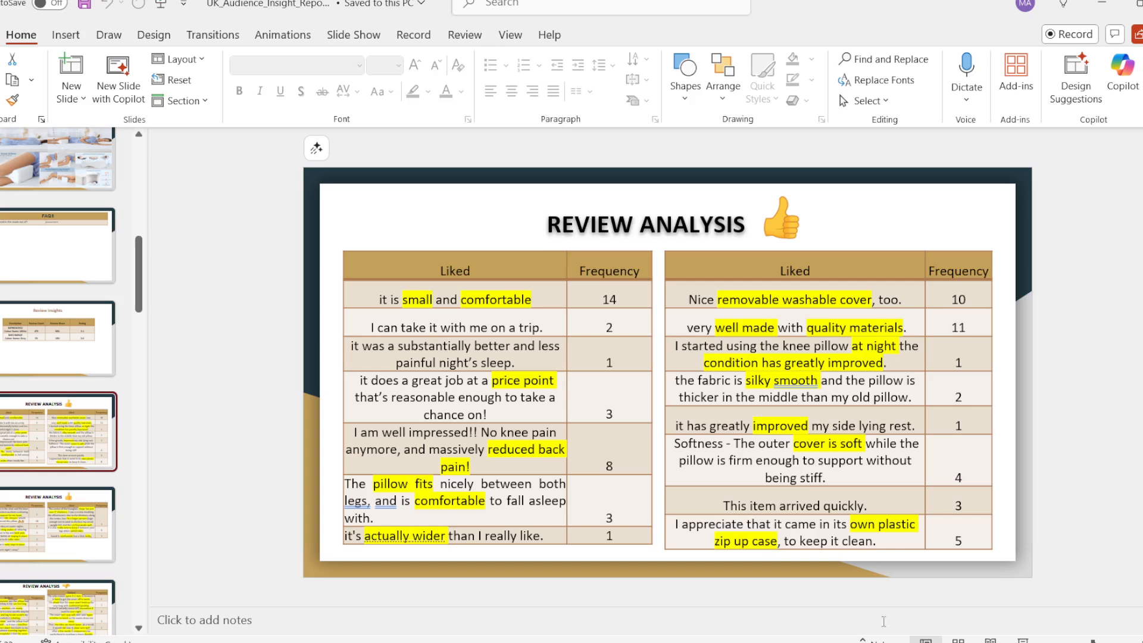
scroll(99, 257, up, 10)
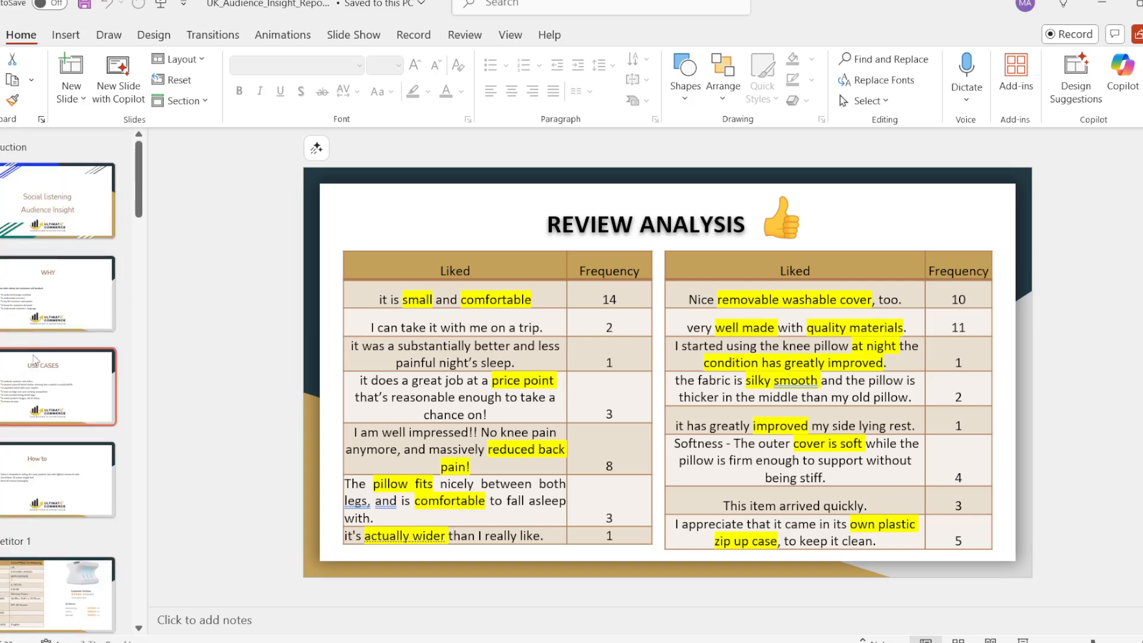
click(54, 215)
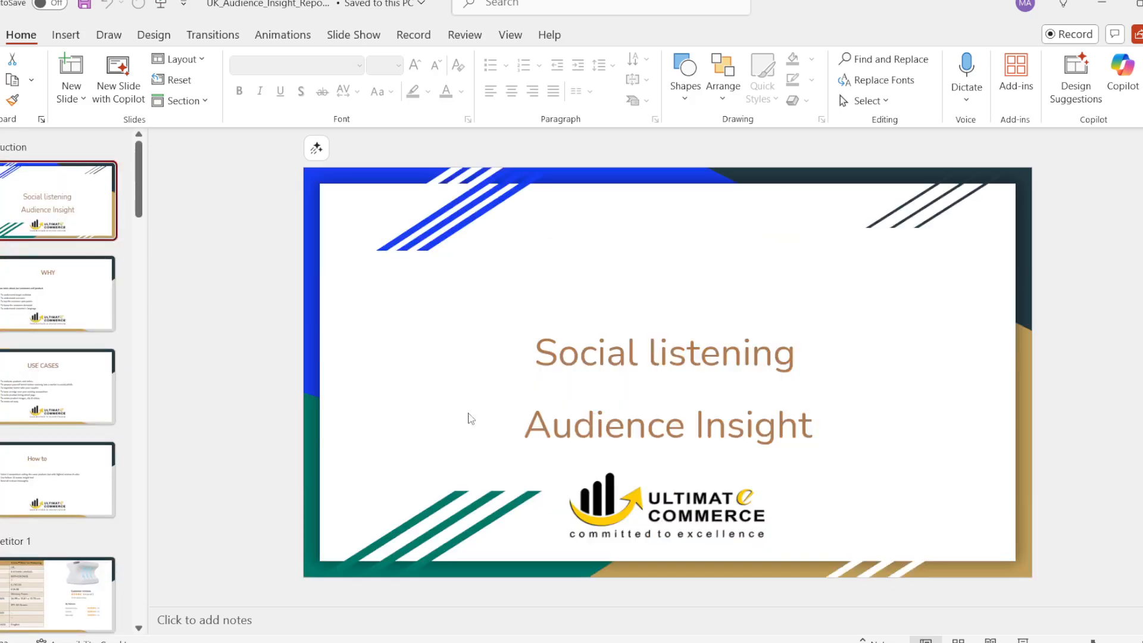
scroll(22, 512, down, 10)
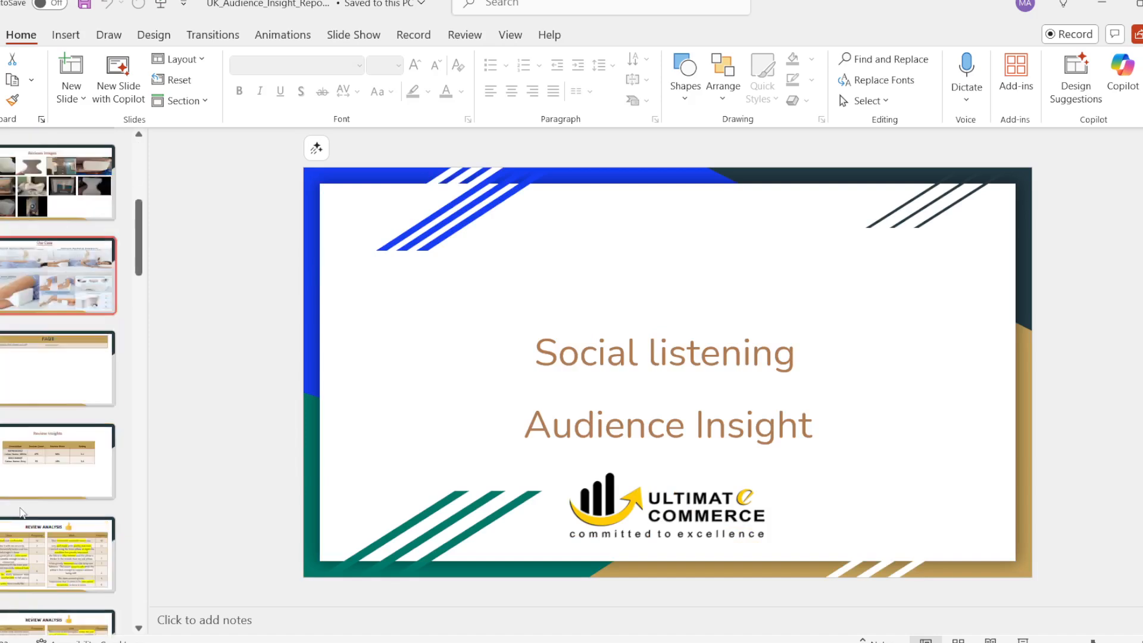
scroll(22, 512, down, 3)
click(37, 342)
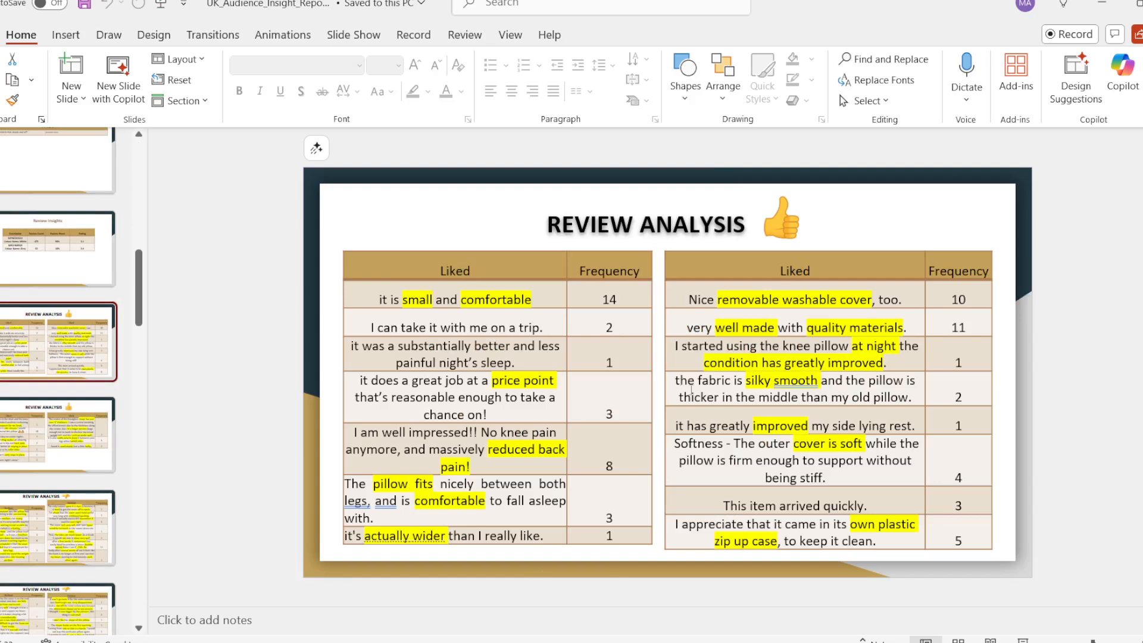
Switch to Document1 in Word and examine its Brand Name, Product Name and Features & benefits entries.
click(842, 642)
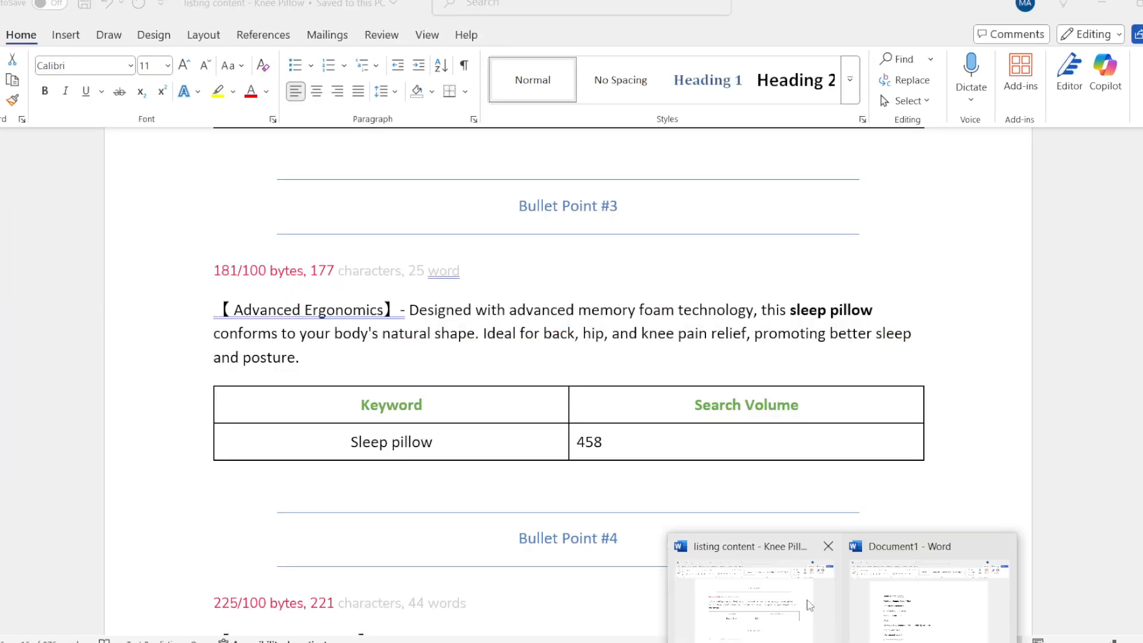
click(893, 604)
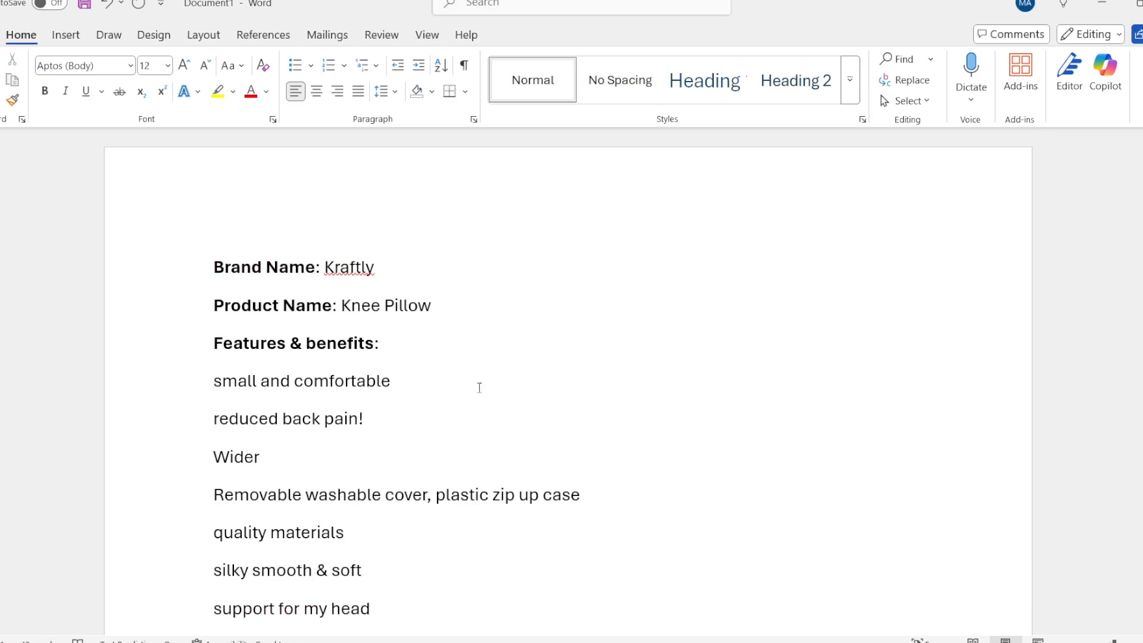
scroll(486, 421, down, 3)
scroll(498, 409, up, 3)
drag(216, 267, 316, 267)
drag(217, 306, 324, 306)
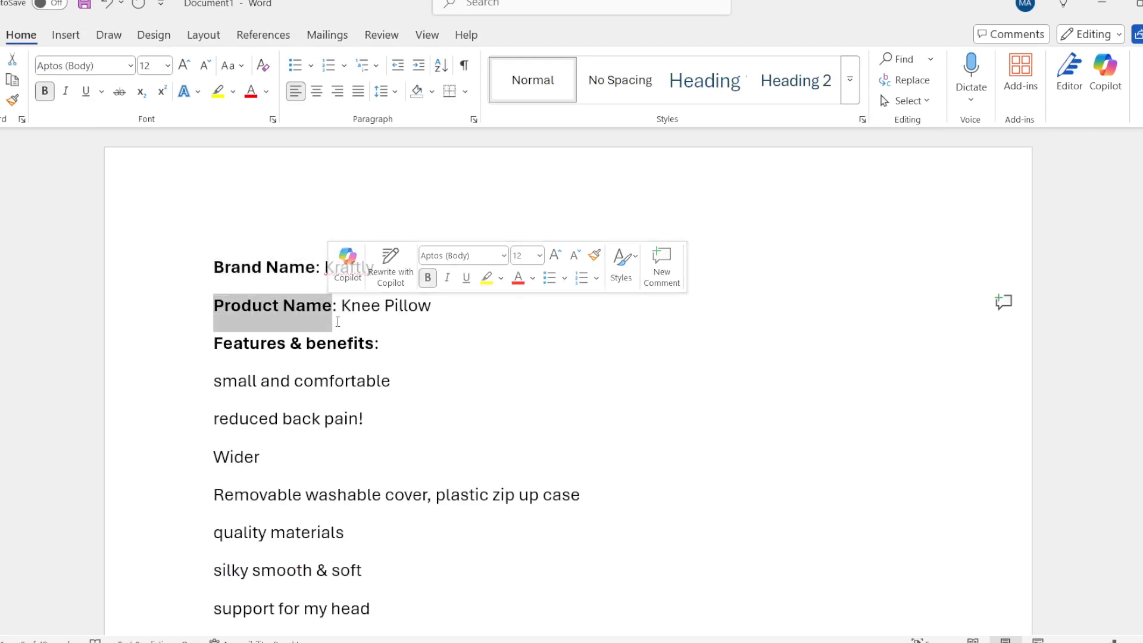
drag(439, 304, 219, 305)
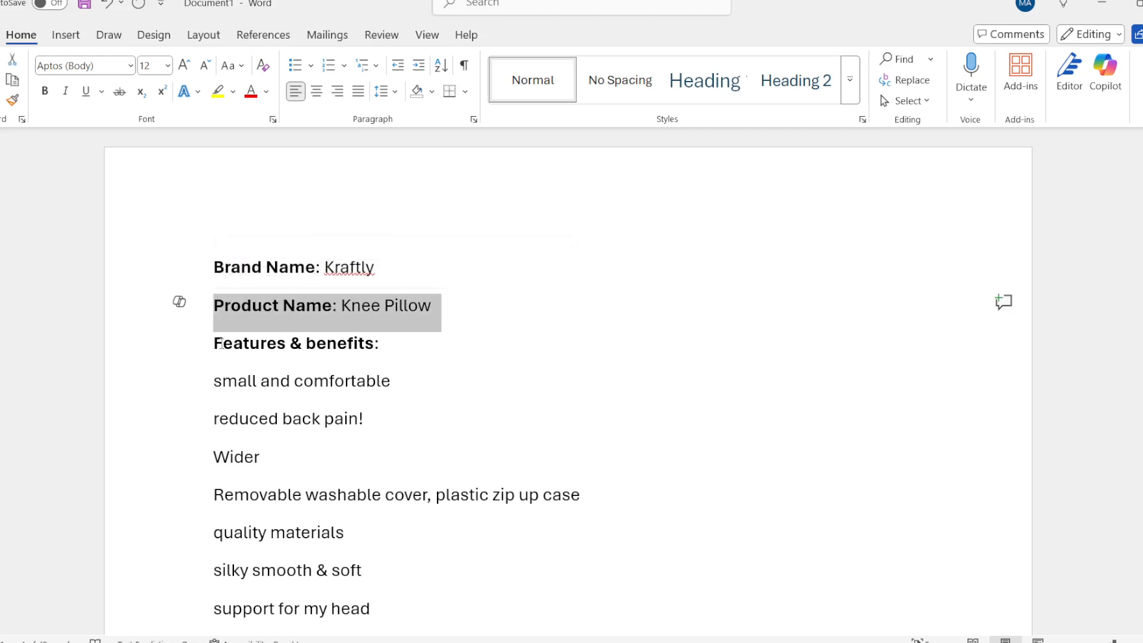
drag(220, 344, 445, 353)
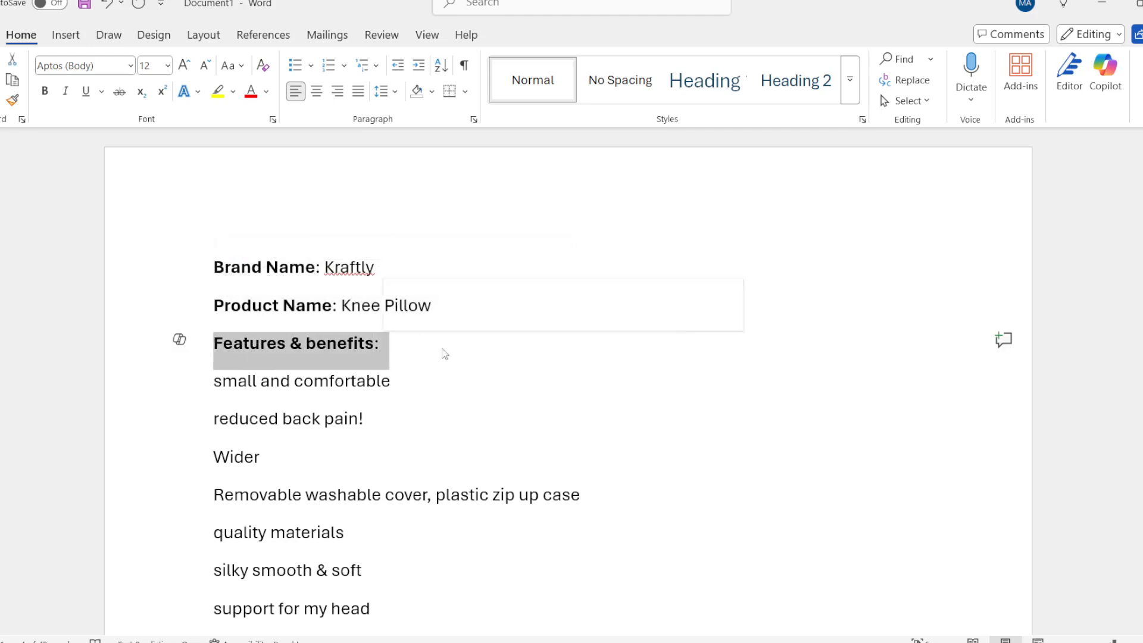
Check the REVIEW ANALYSIS slide in PowerPoint against the full features and benefits list in Document1 in Word.
click(887, 642)
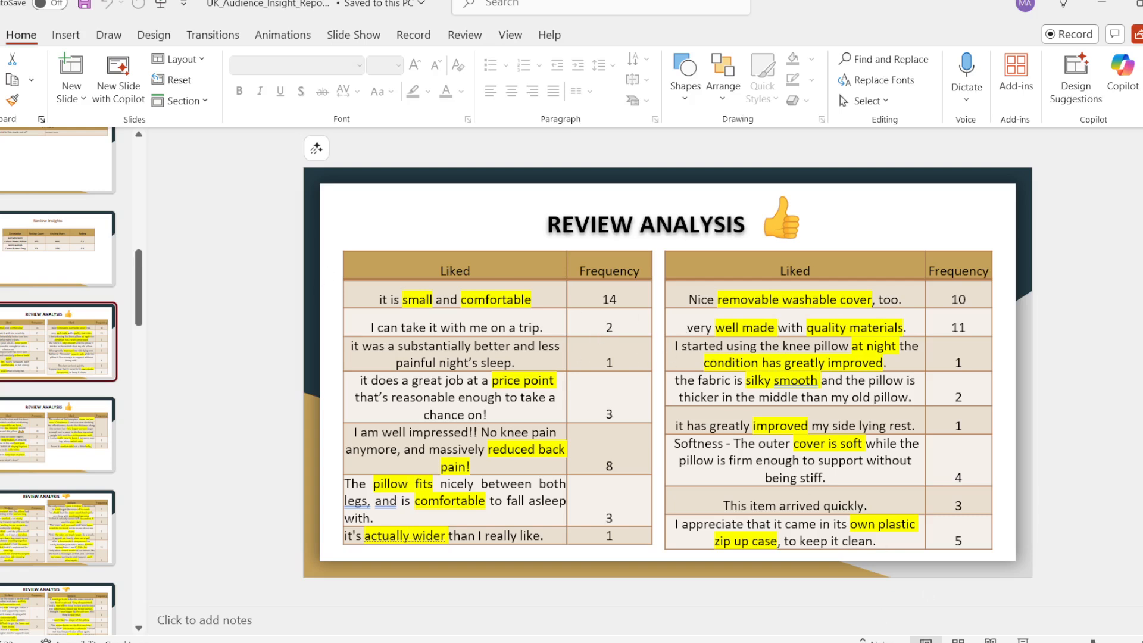
mouse_move(887, 641)
click(892, 622)
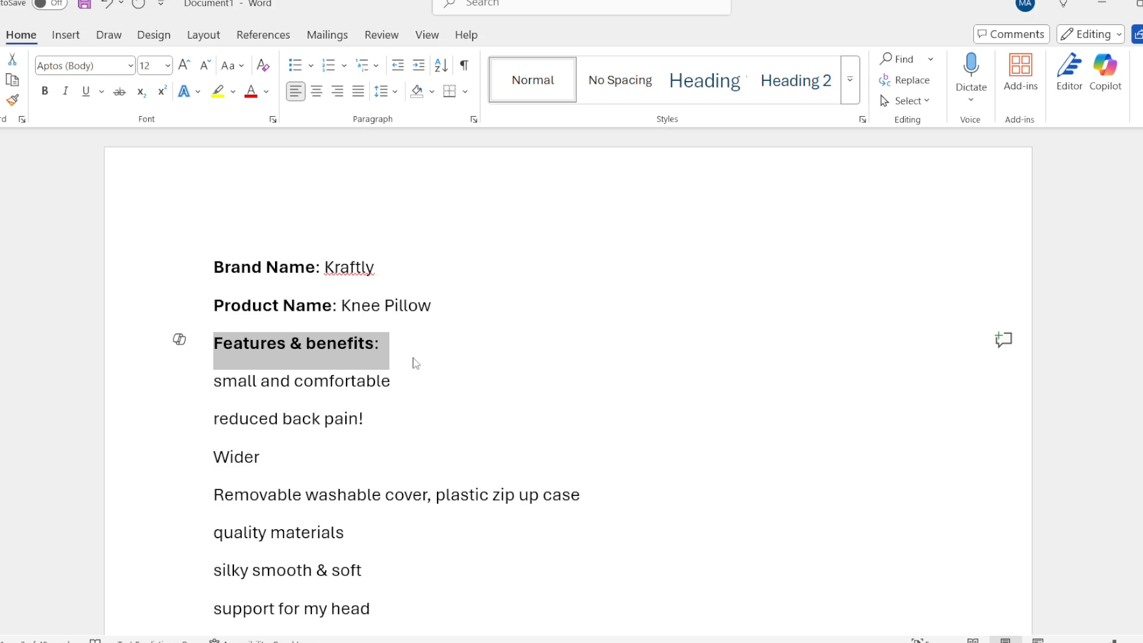
scroll(452, 366, down, 3)
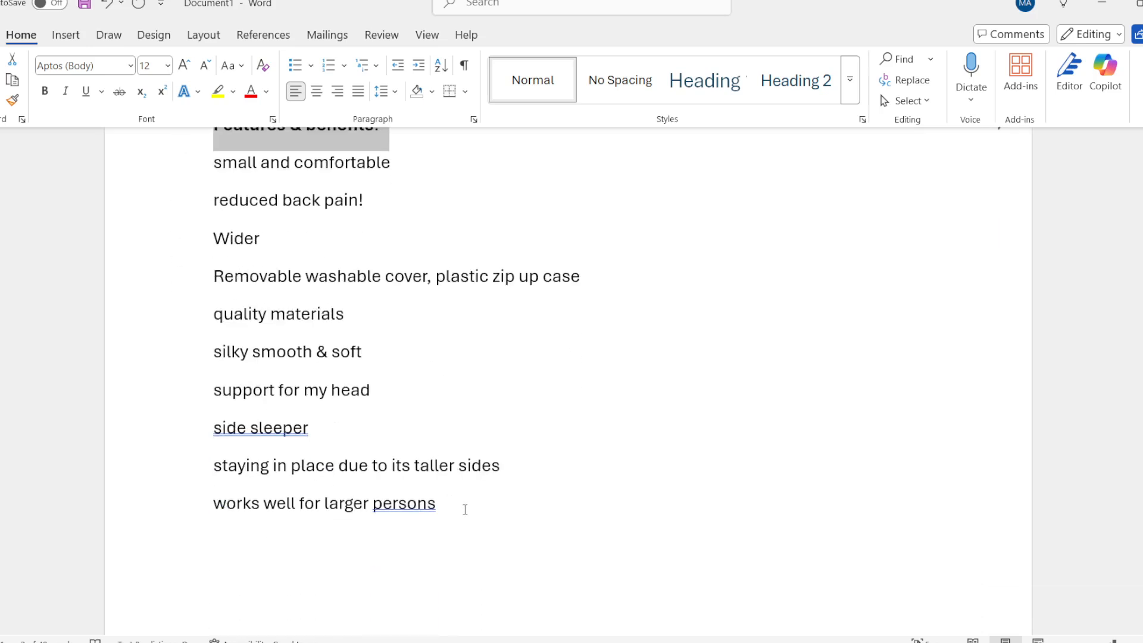
drag(465, 509, 206, 177)
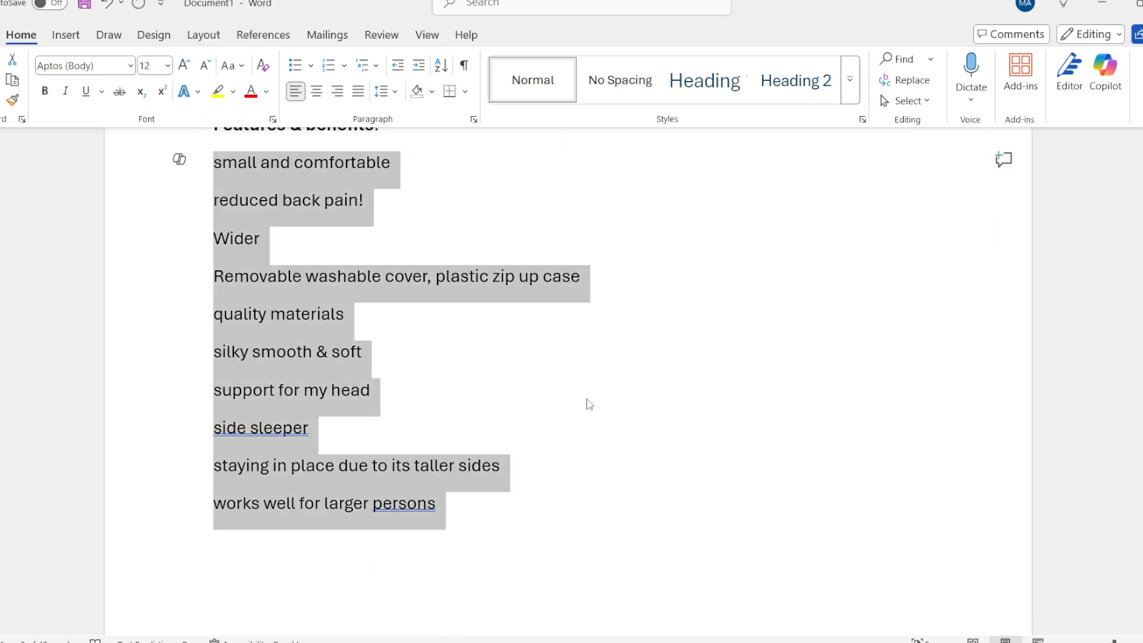
scroll(664, 465, up, 2)
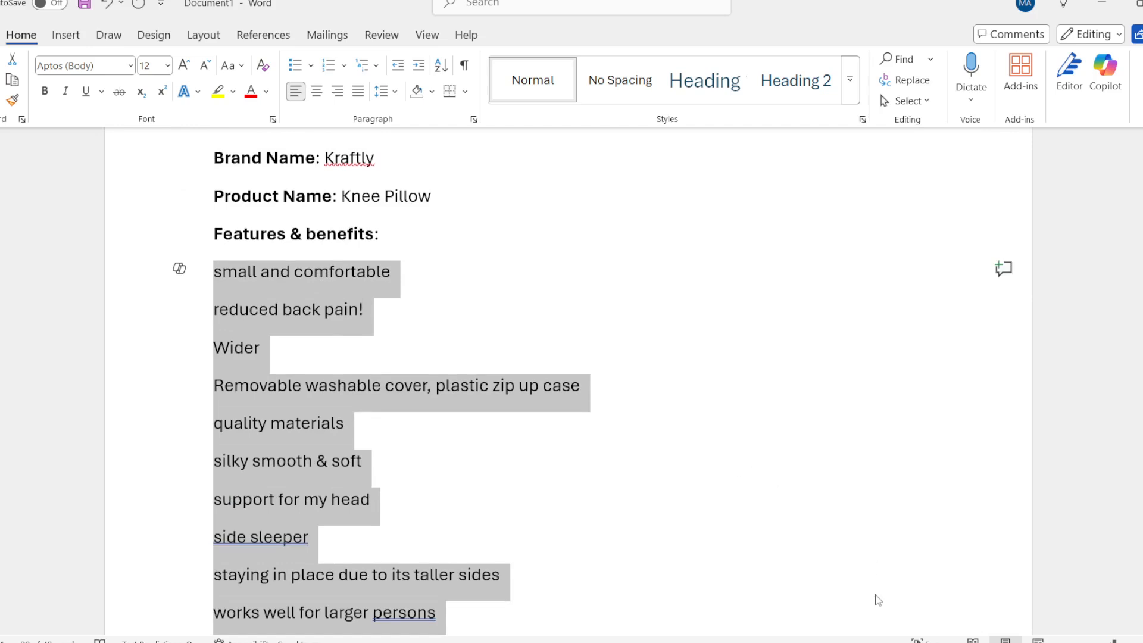
Switch to the Knee Pillow Keywords workbook in Excel and copy the keywords and search volumes from the header row through "sleep pillow".
key(alt+Tab)
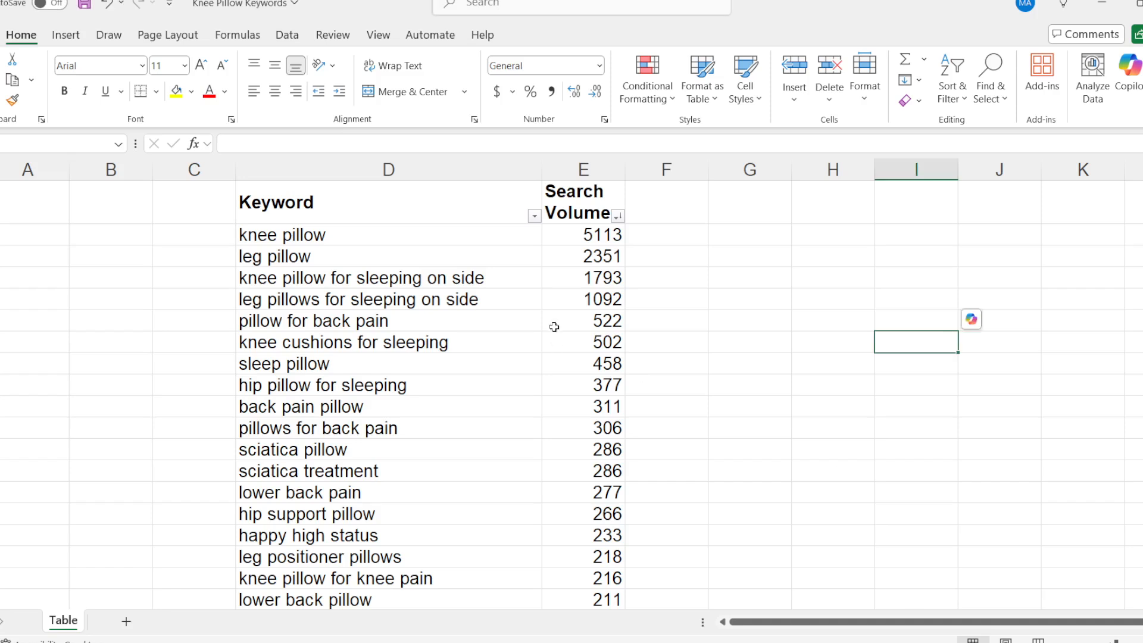
drag(330, 203, 597, 357)
right_click(599, 343)
click(649, 168)
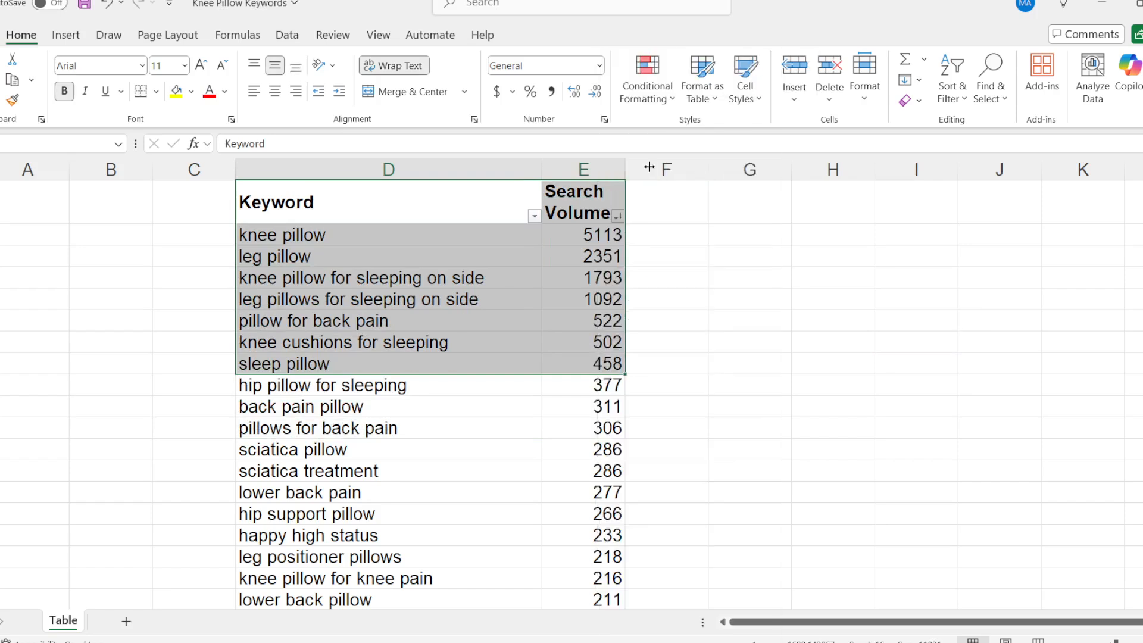
Return to Document1 in Word and paste the copied keyword table below the last feature, leaving a blank line between them.
key(alt+Tab)
scroll(470, 524, down, 2)
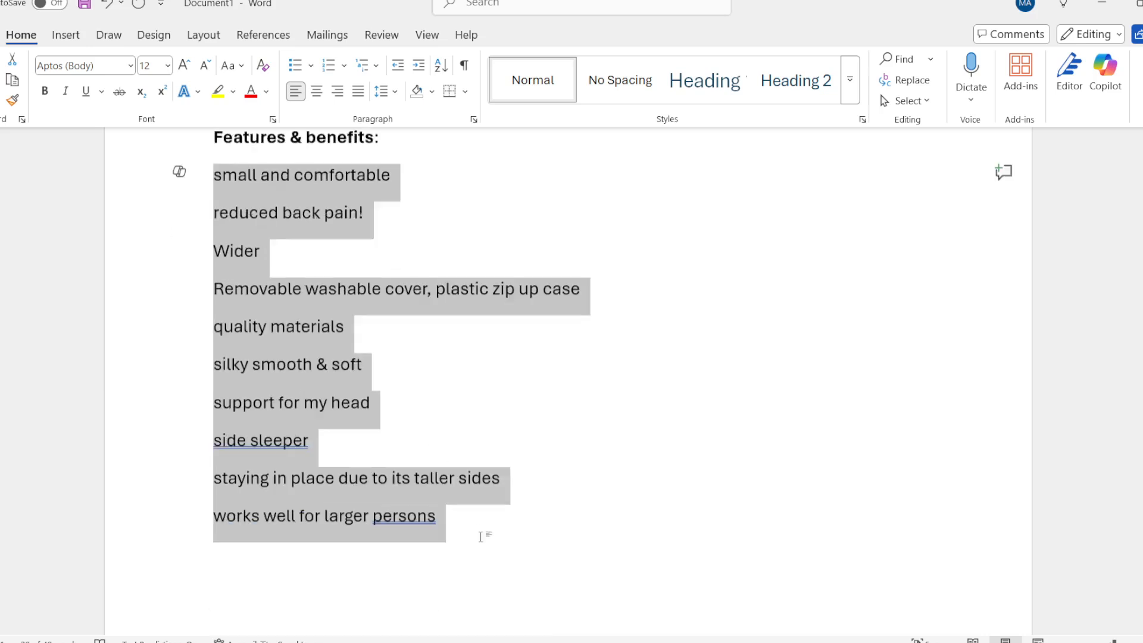
scroll(311, 500, down, 2)
click(311, 500)
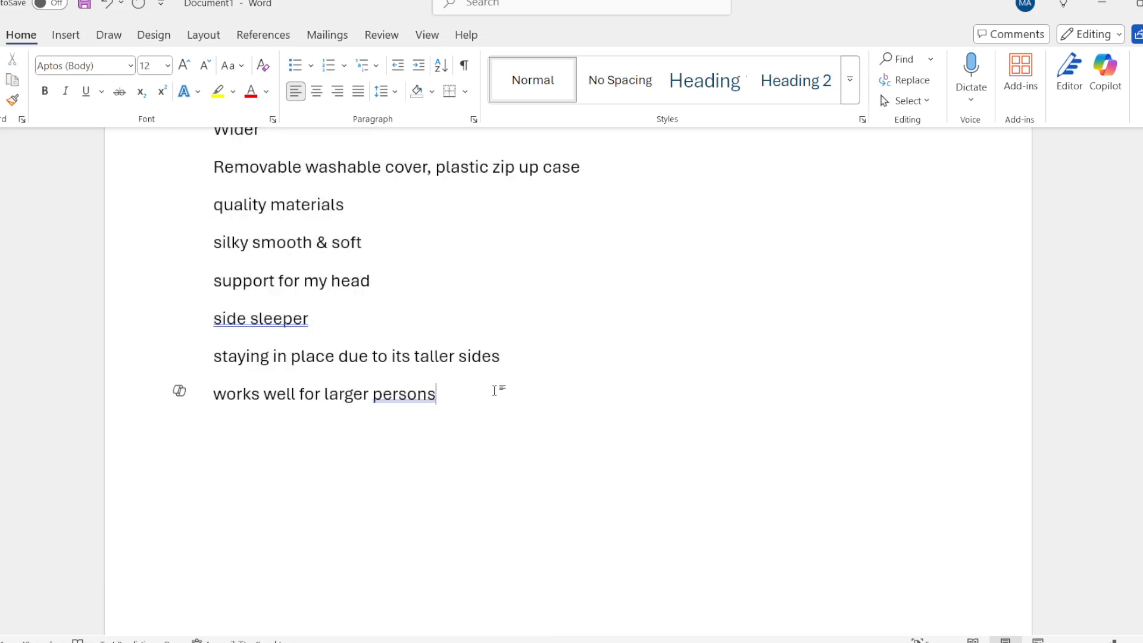
key(Return)
key(Return)
key(ctrl+v)
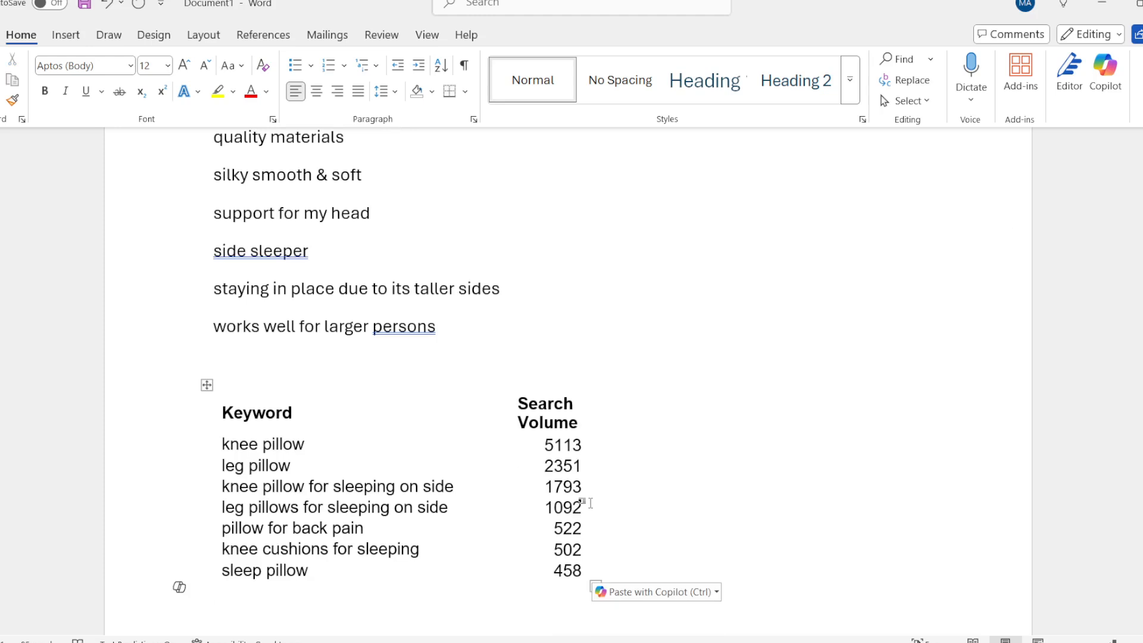
Copy the entire contents of Document1, including the product details and the keyword table.
key(ctrl+a)
key(ctrl+End)
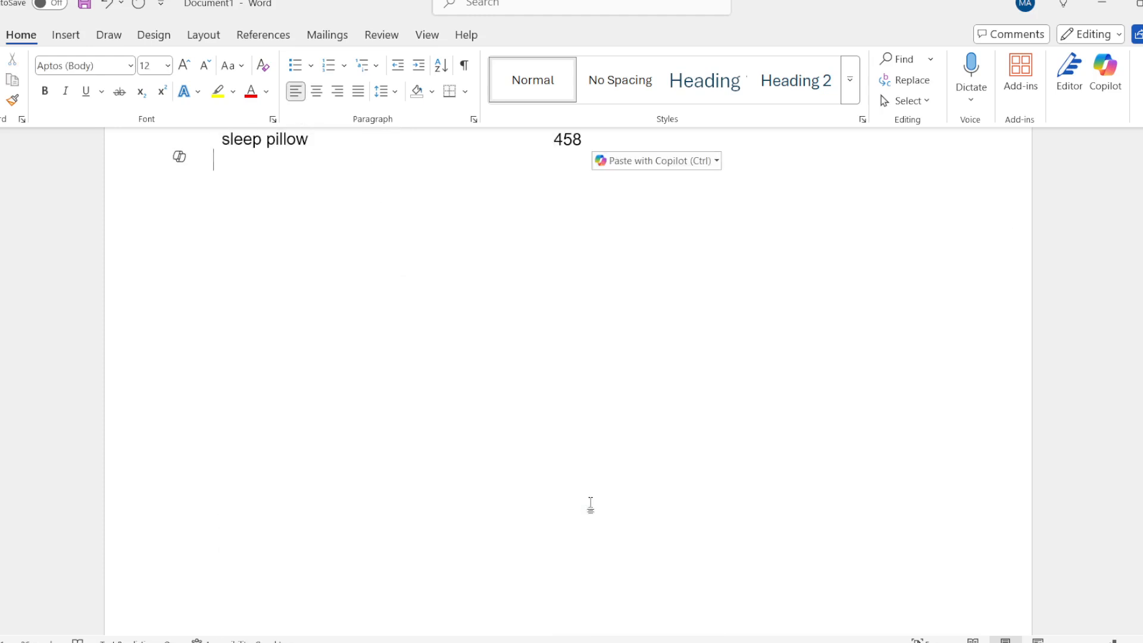
key(ctrl+a)
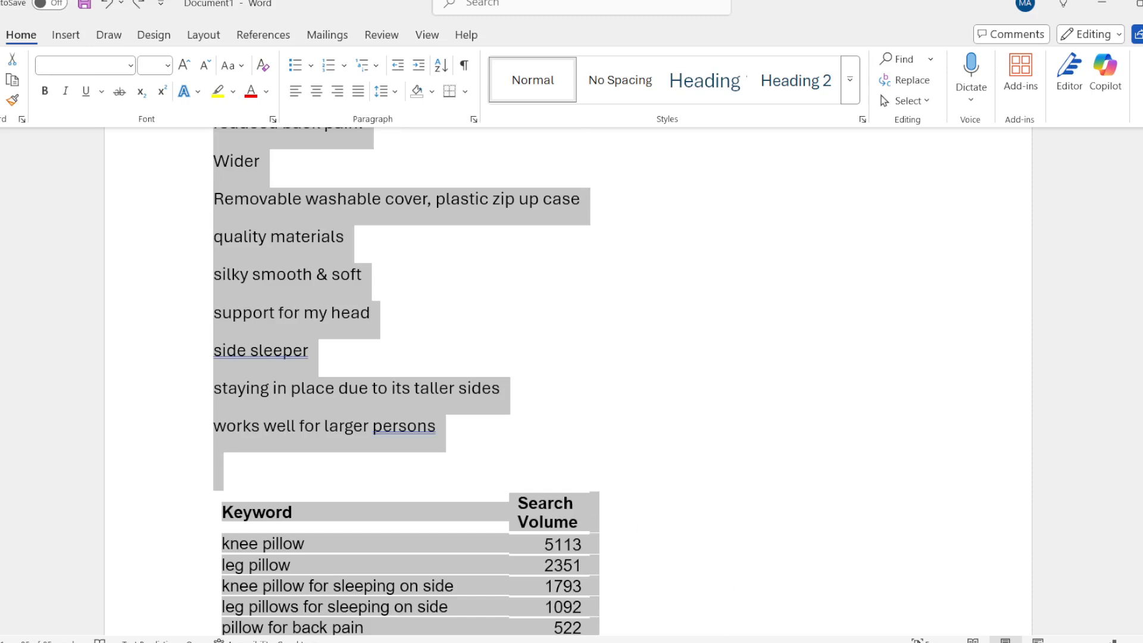
Switch to Listing Optimizer 2.0 in ChatGPT, send the "Create a new seo optimized listing for product" starter and choose the o4-mini-high model.
click(600, 642)
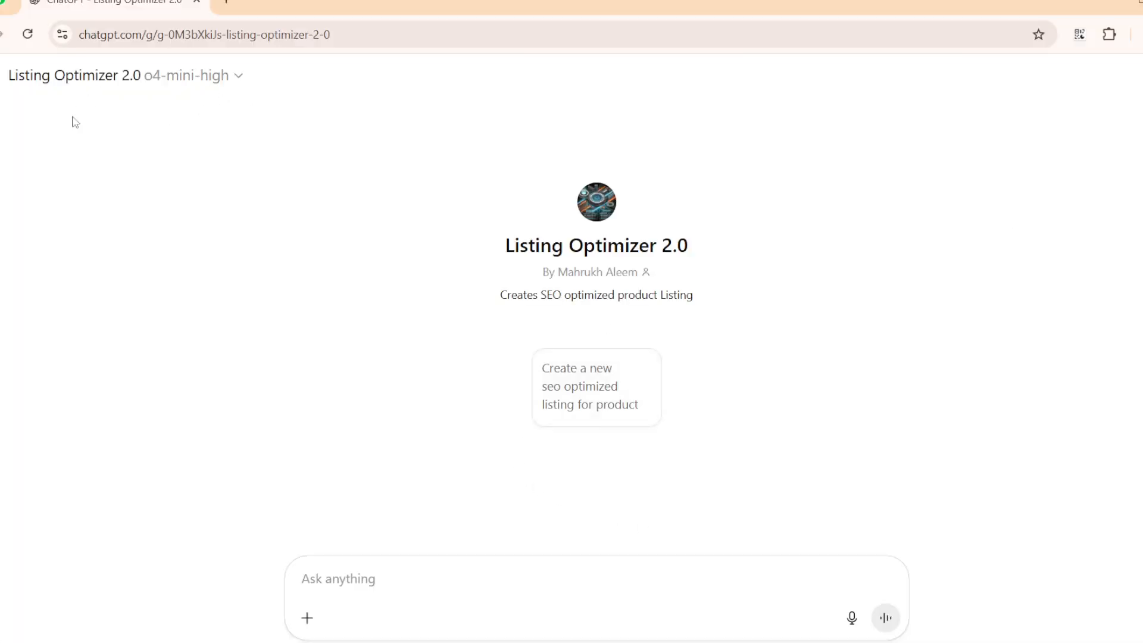
click(604, 391)
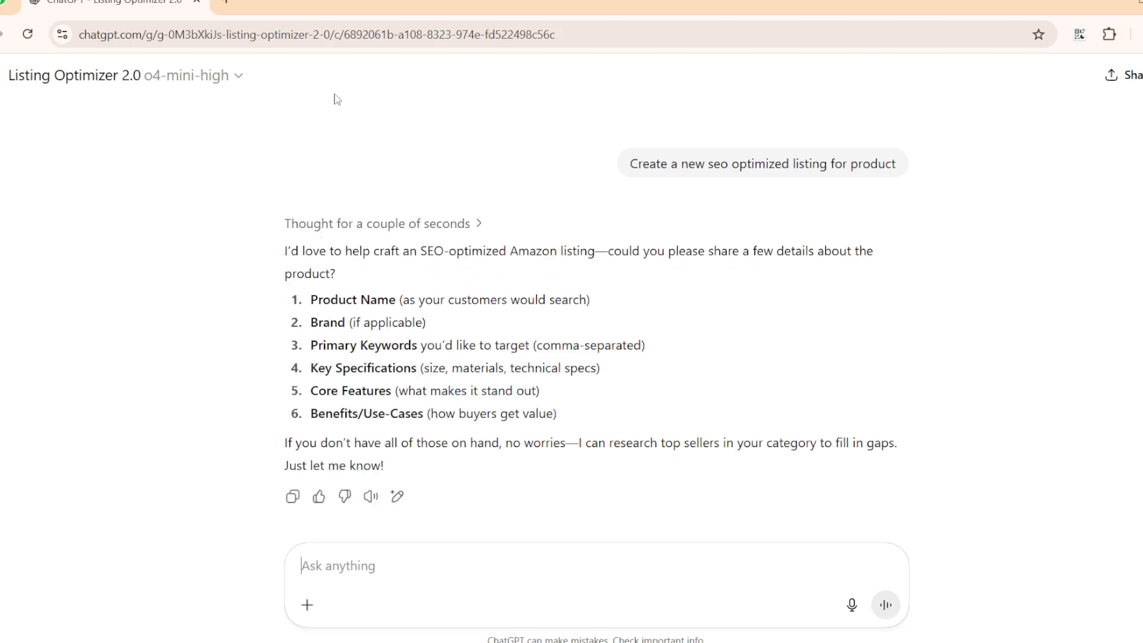
click(234, 76)
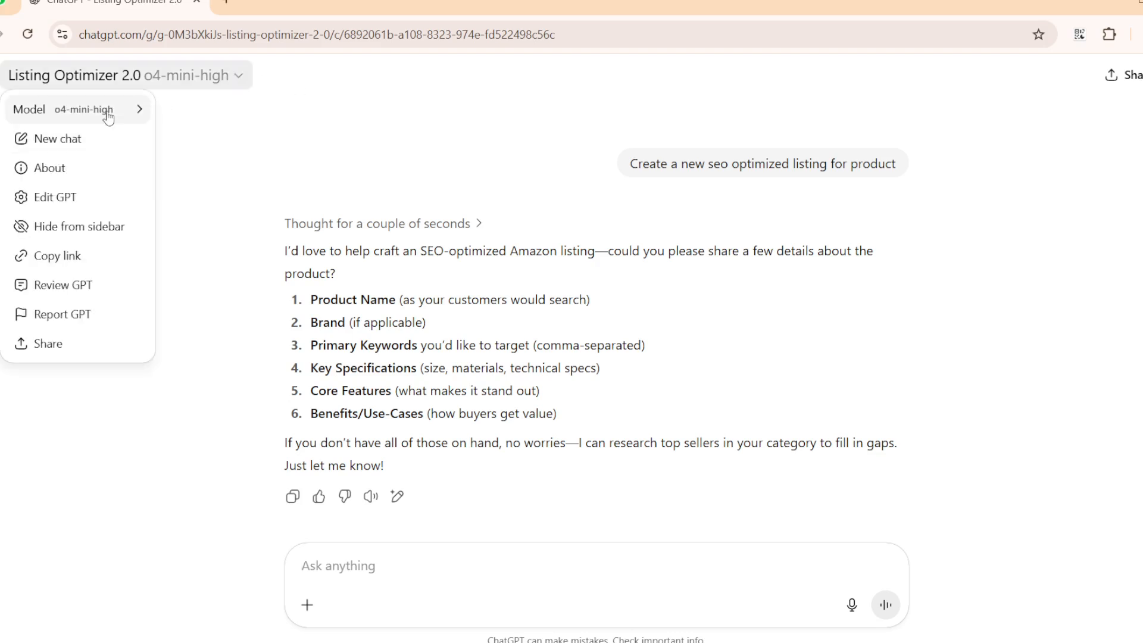
mouse_move(138, 109)
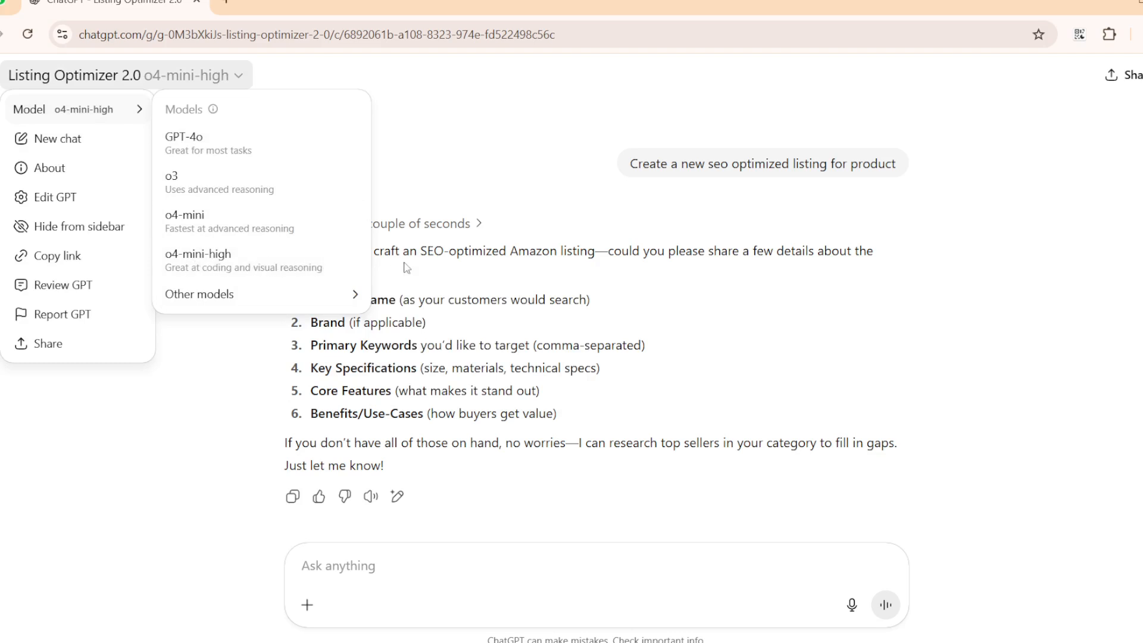
click(204, 262)
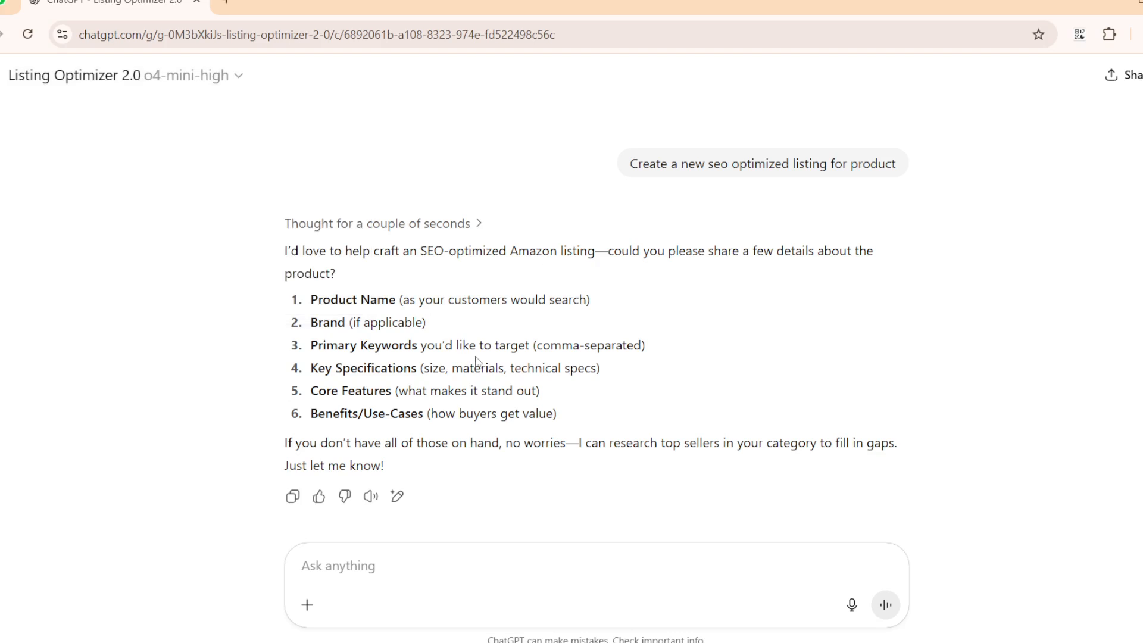
Paste the copied Kraftly Knee Pillow details and keywords into the chat as the reply and send it.
scroll(473, 381, down, 1)
right_click(465, 558)
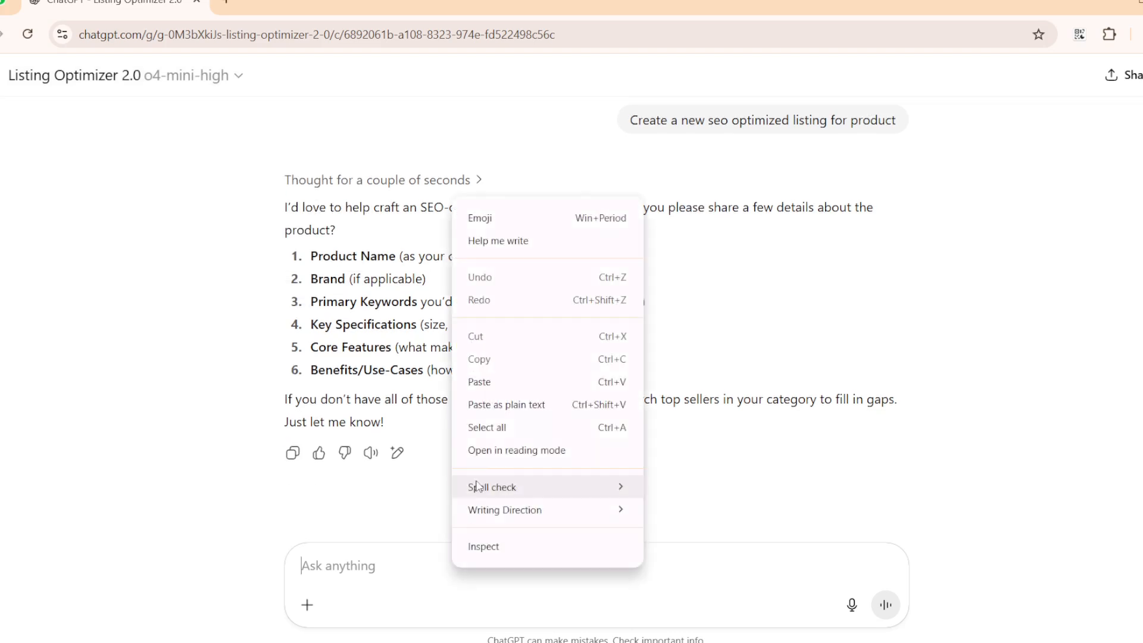
click(517, 384)
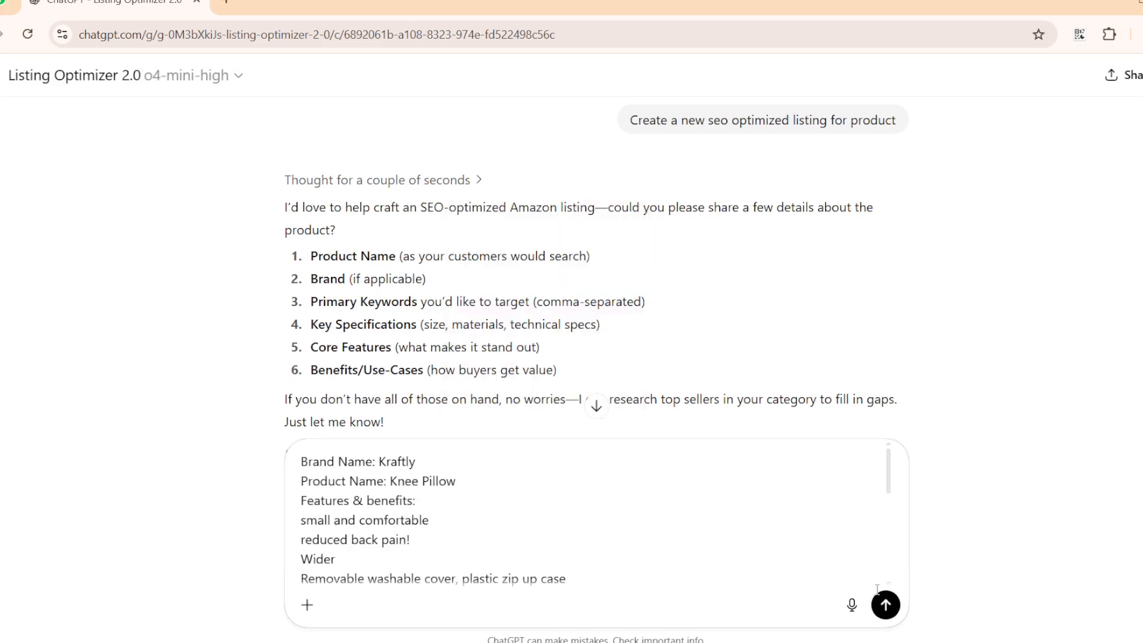
click(886, 607)
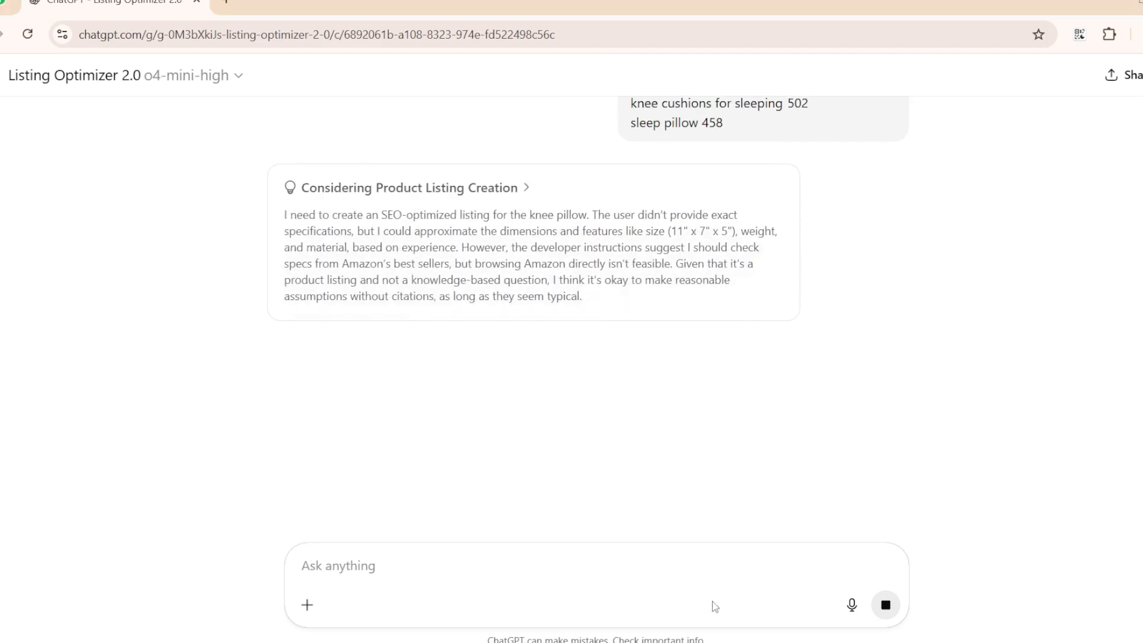
Switch to the Knee Pillow listing content document in Word and examine the keyword placement in its title.
mouse_move(714, 613)
click(765, 595)
scroll(566, 329, up, 20)
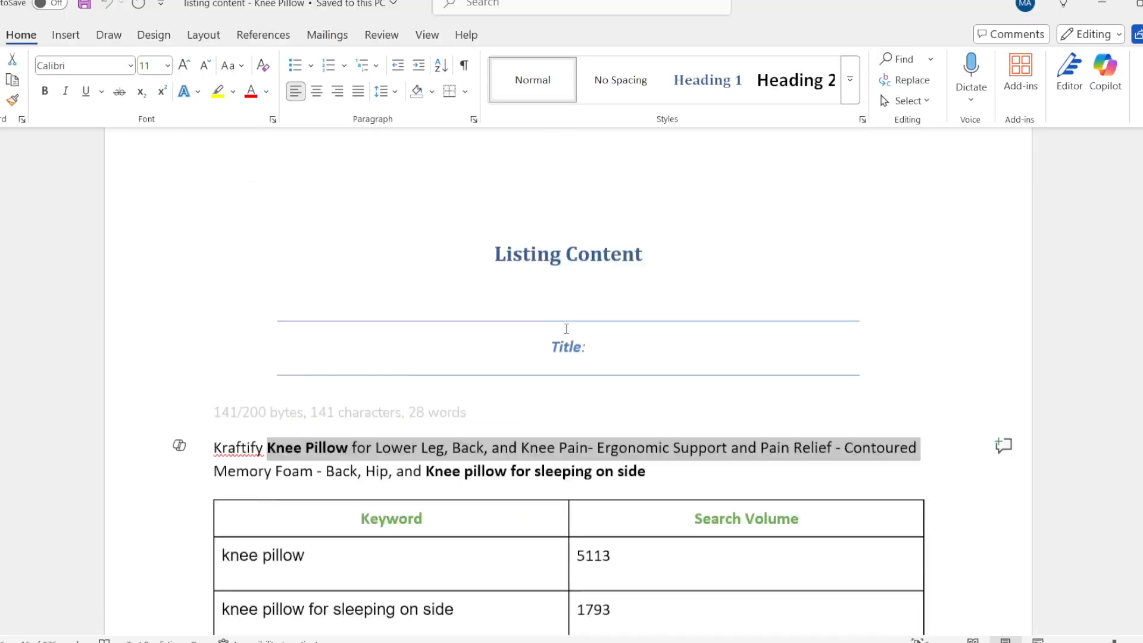
scroll(566, 329, down, 5)
scroll(568, 334, down, 3)
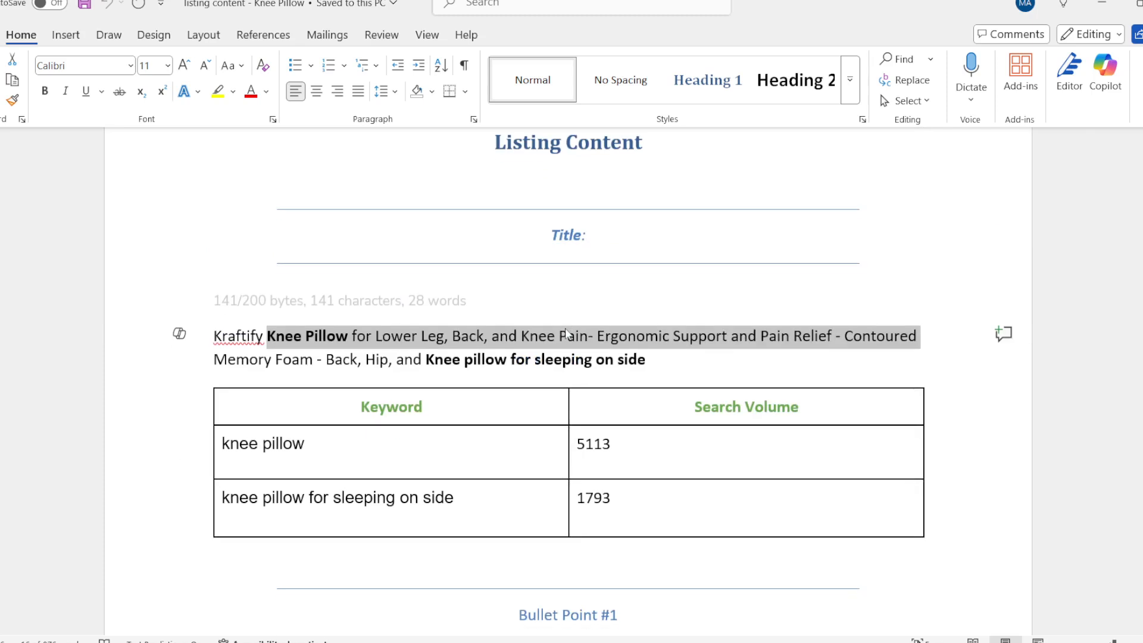
click(335, 337)
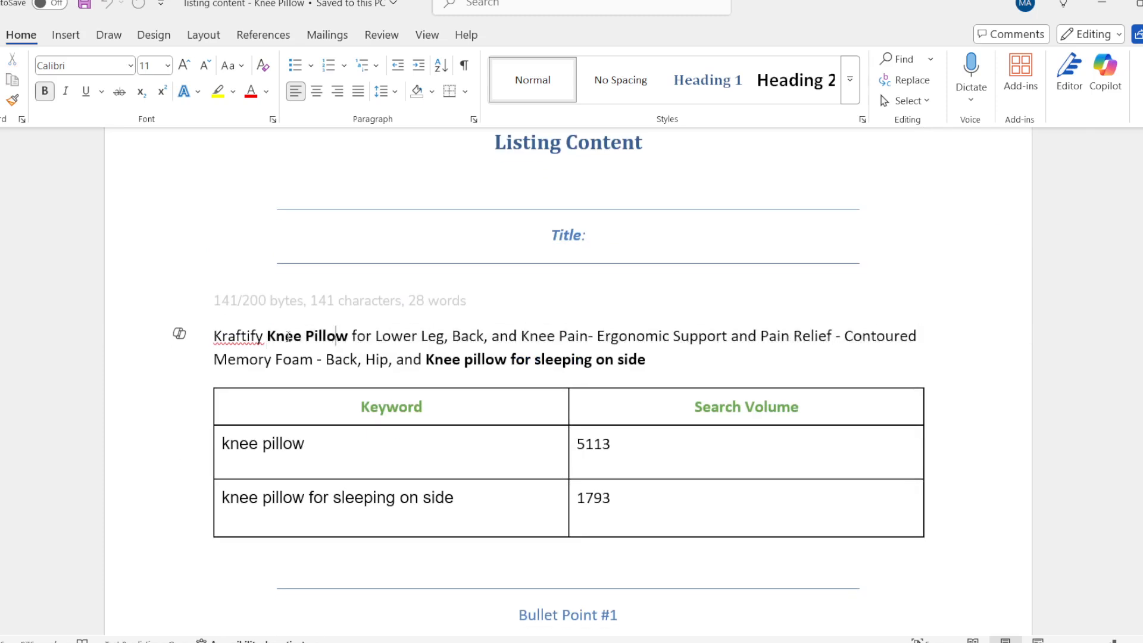
Examine the keyword phrases in the Knee Pillow document's title and the byte and character count line above it.
drag(272, 337, 218, 358)
click(686, 361)
click(783, 308)
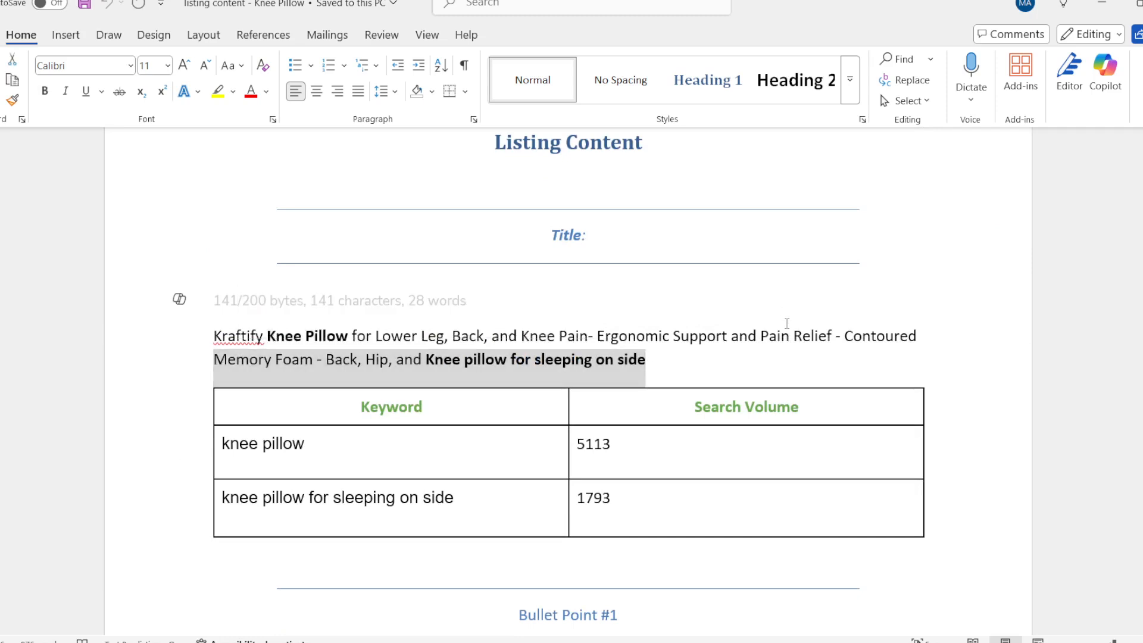
scroll(786, 334, up, 5)
scroll(785, 333, down, 5)
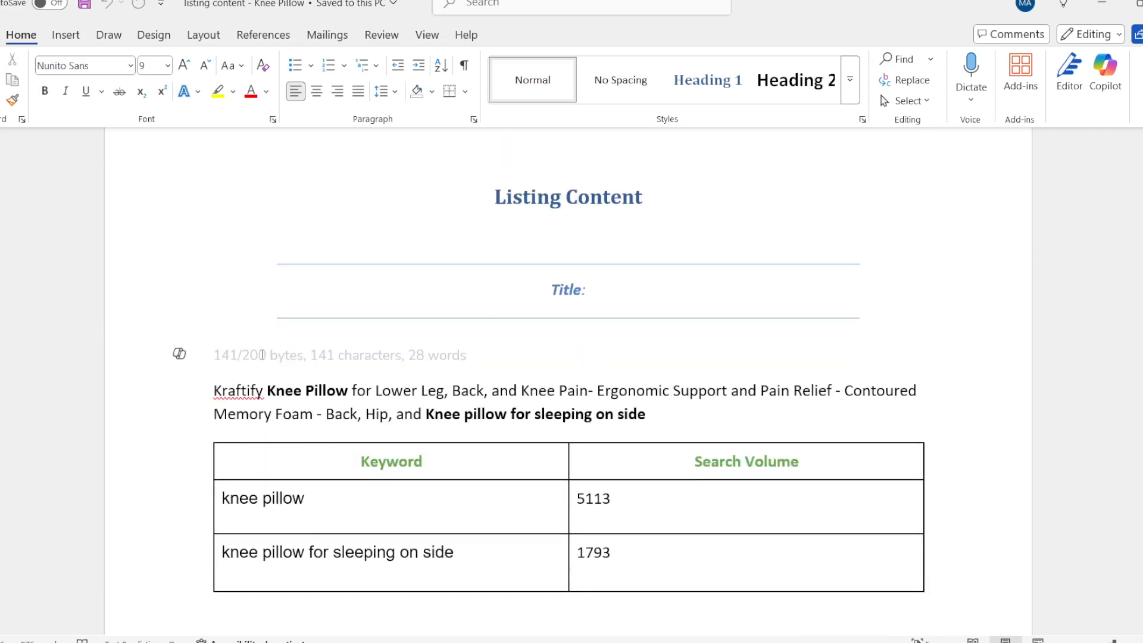
click(381, 355)
Review the document's bullet points, description, used and un-used keyword lists, and backend search terms.
scroll(545, 443, down, 14)
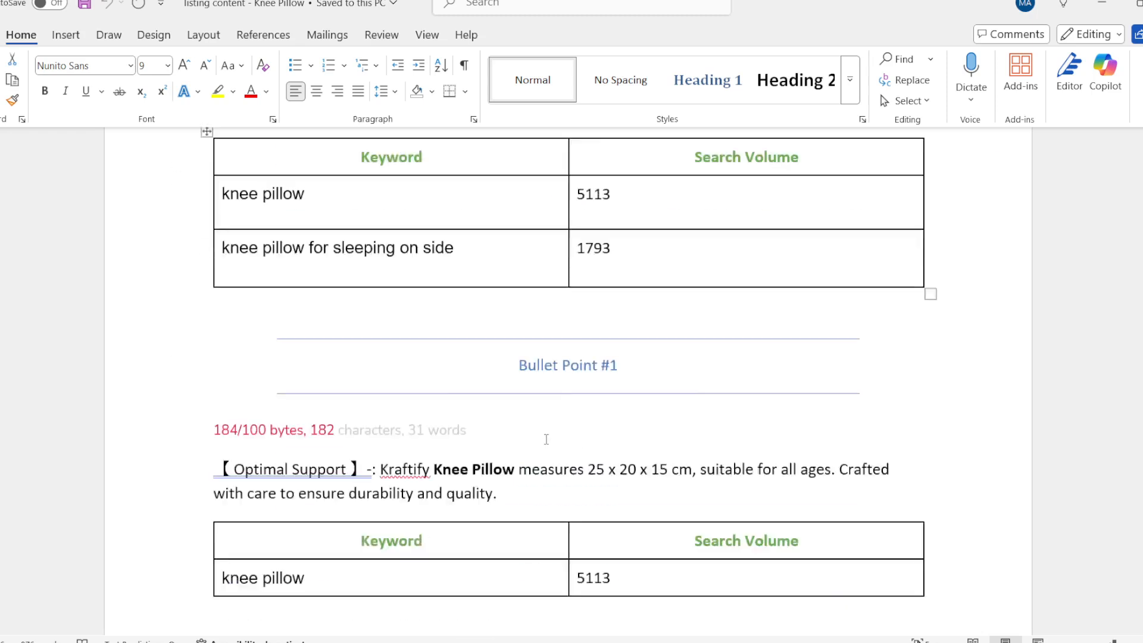
scroll(543, 441, down, 18)
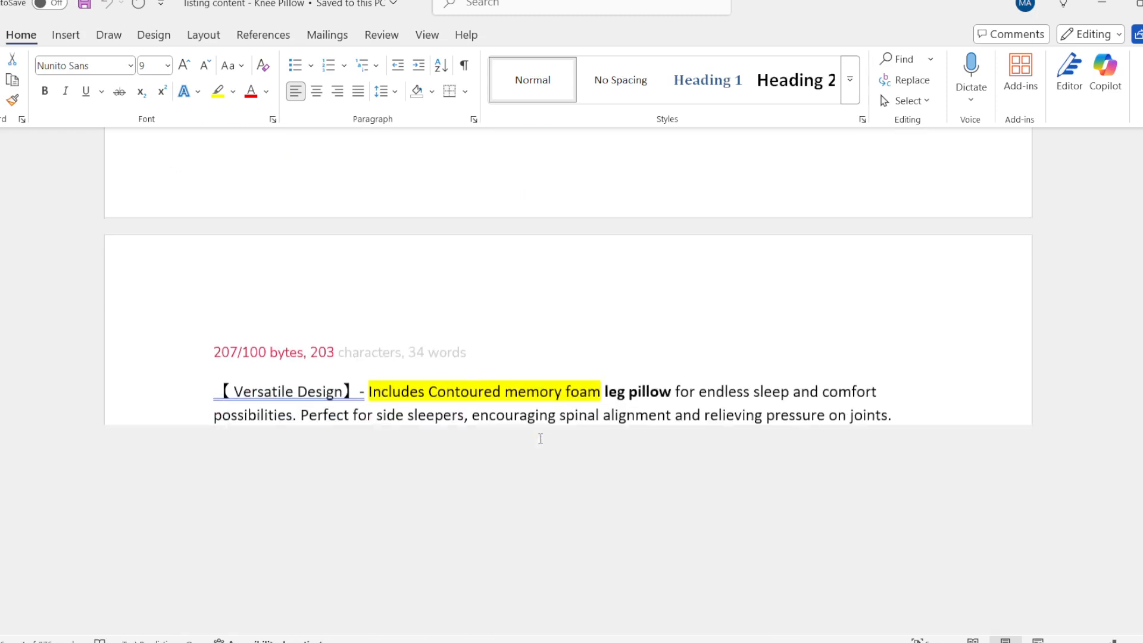
scroll(540, 439, down, 7)
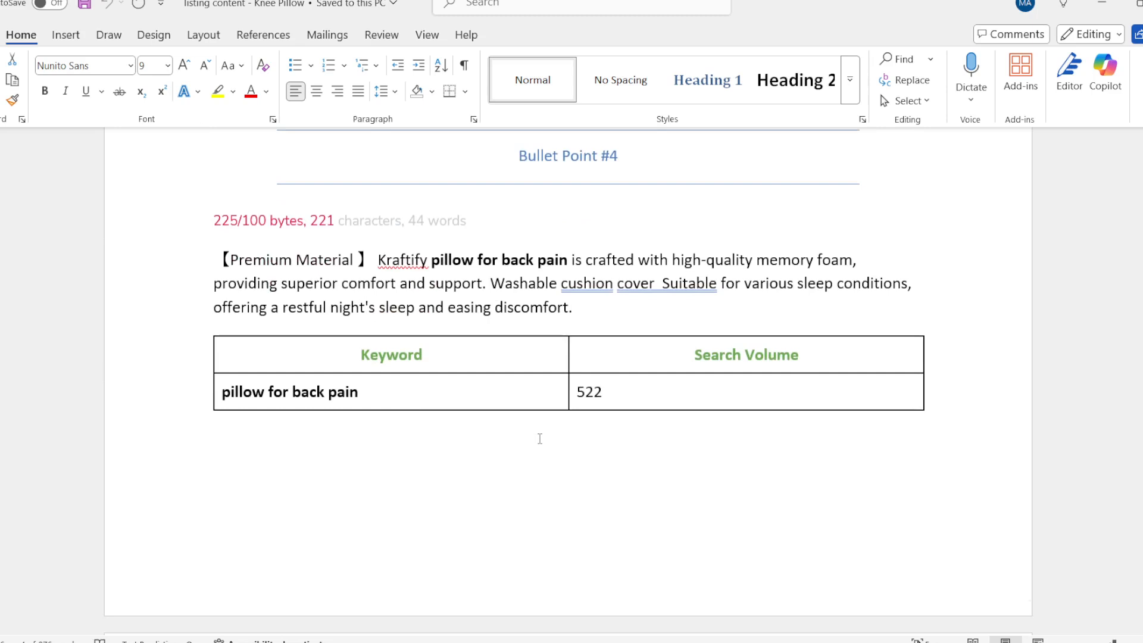
scroll(540, 439, down, 20)
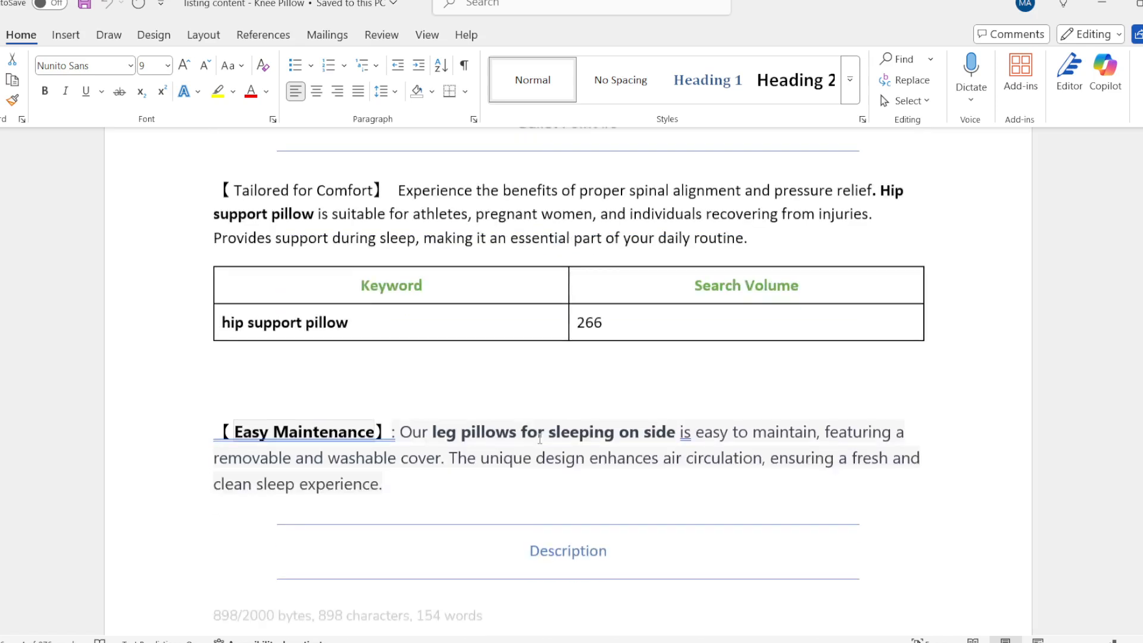
scroll(540, 438, down, 20)
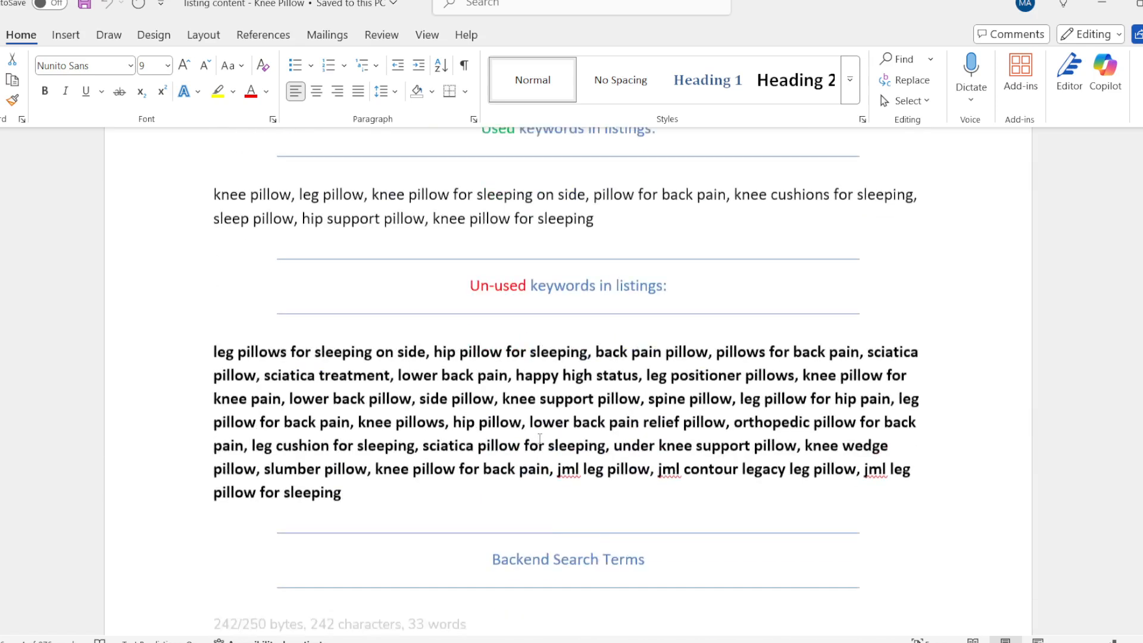
scroll(540, 438, down, 3)
scroll(539, 439, up, 7)
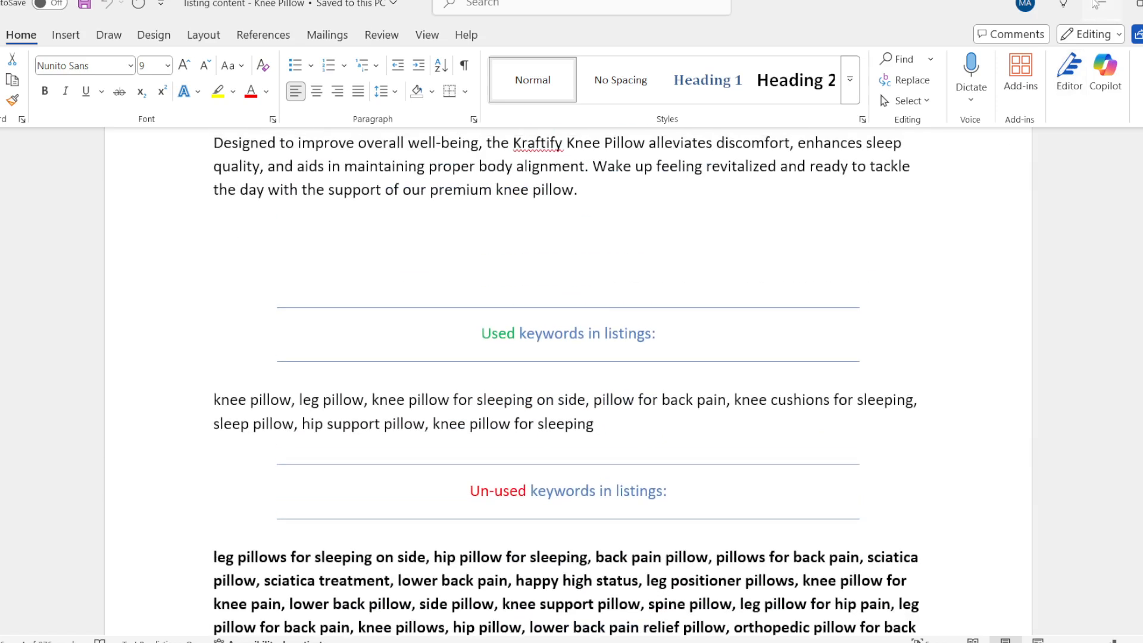
Switch back to the Listing Optimizer 2.0 chat in ChatGPT and check which models are available while the listing generates.
click(1095, 4)
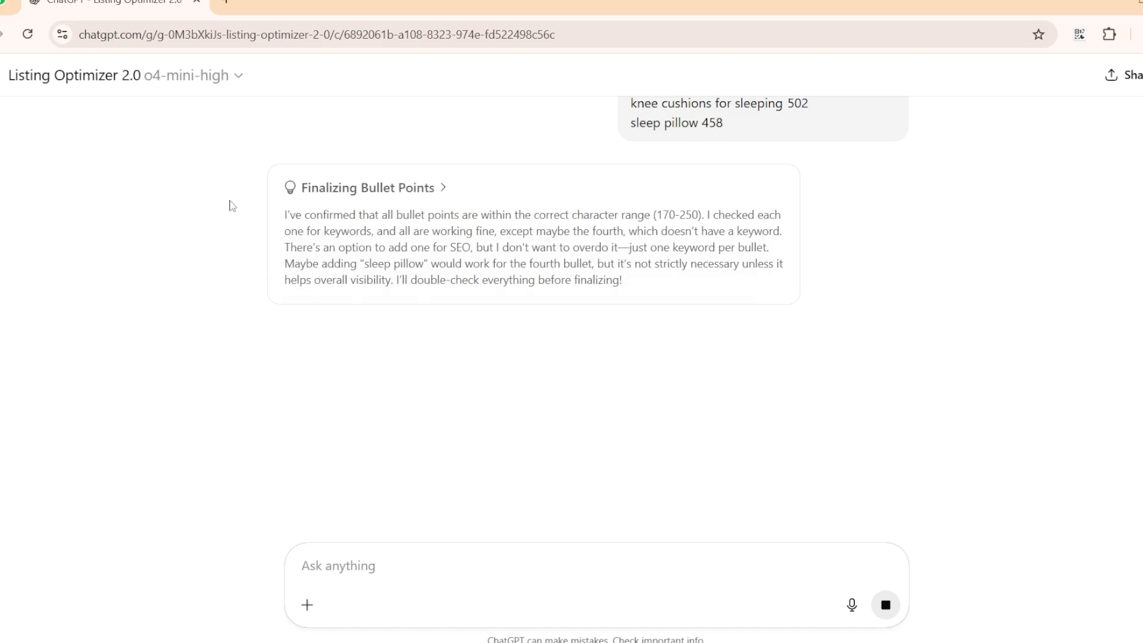
click(218, 86)
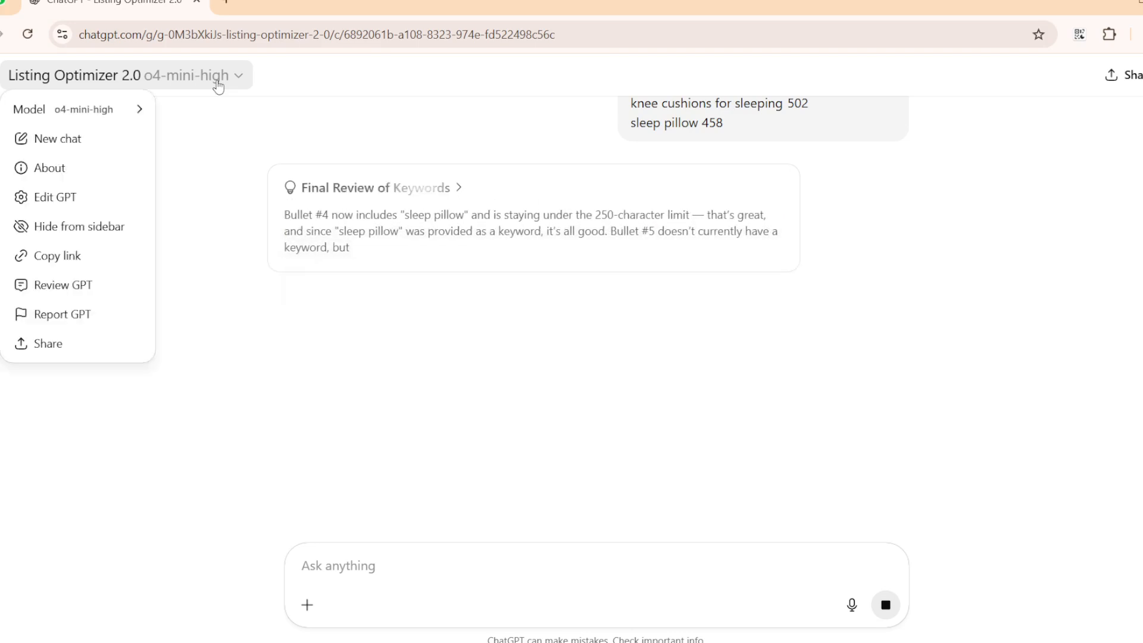
mouse_move(103, 121)
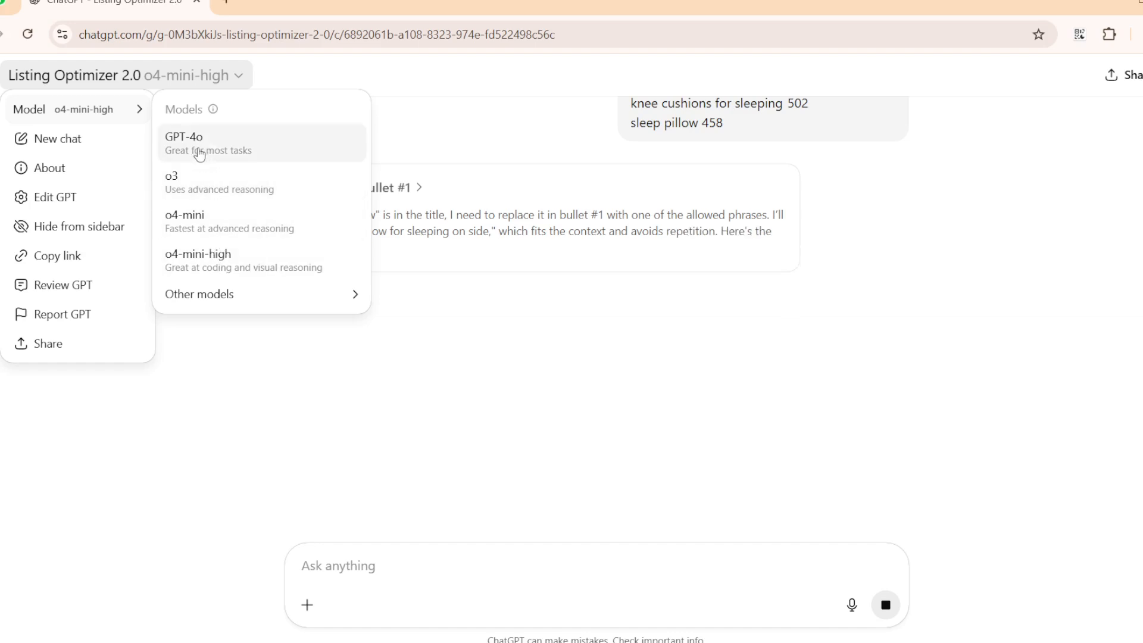
click(624, 398)
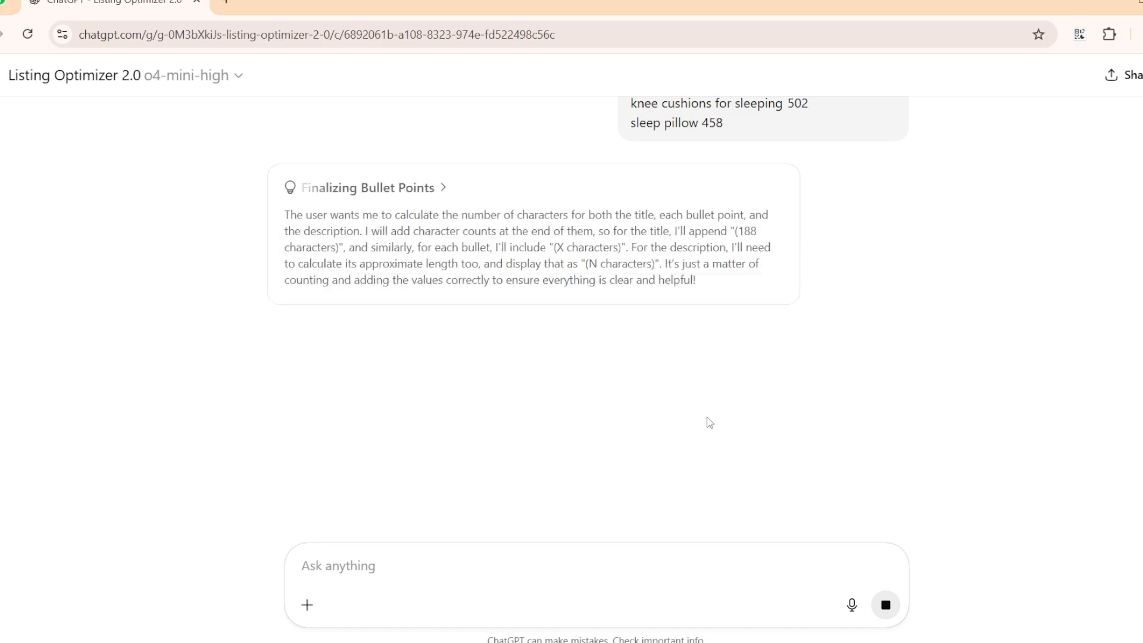
scroll(710, 423, up, 3)
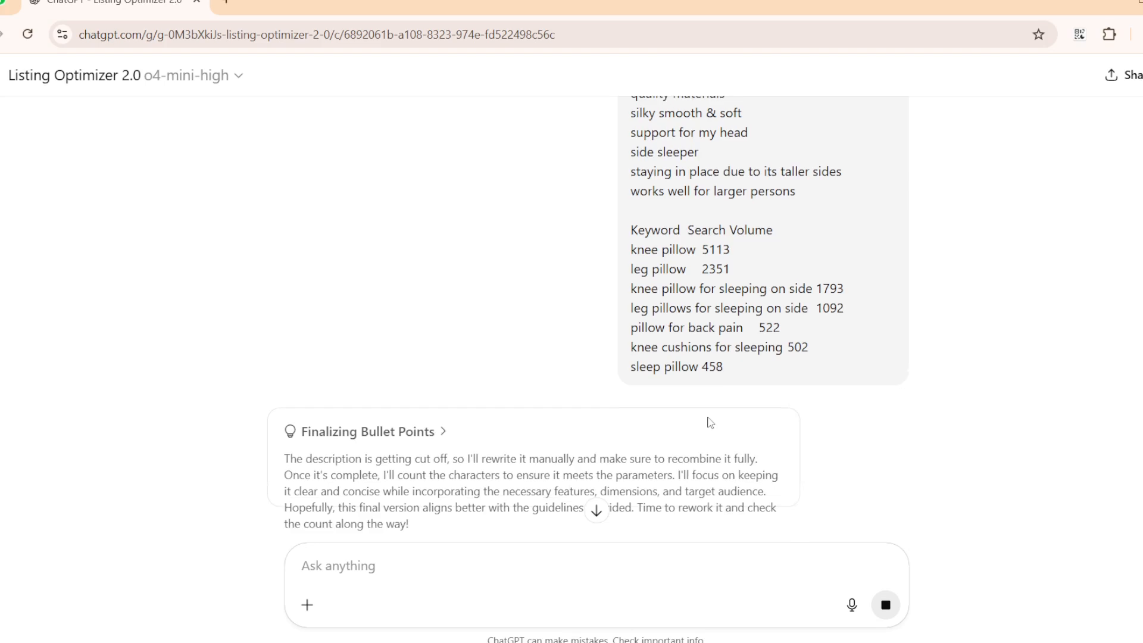
scroll(710, 422, down, 5)
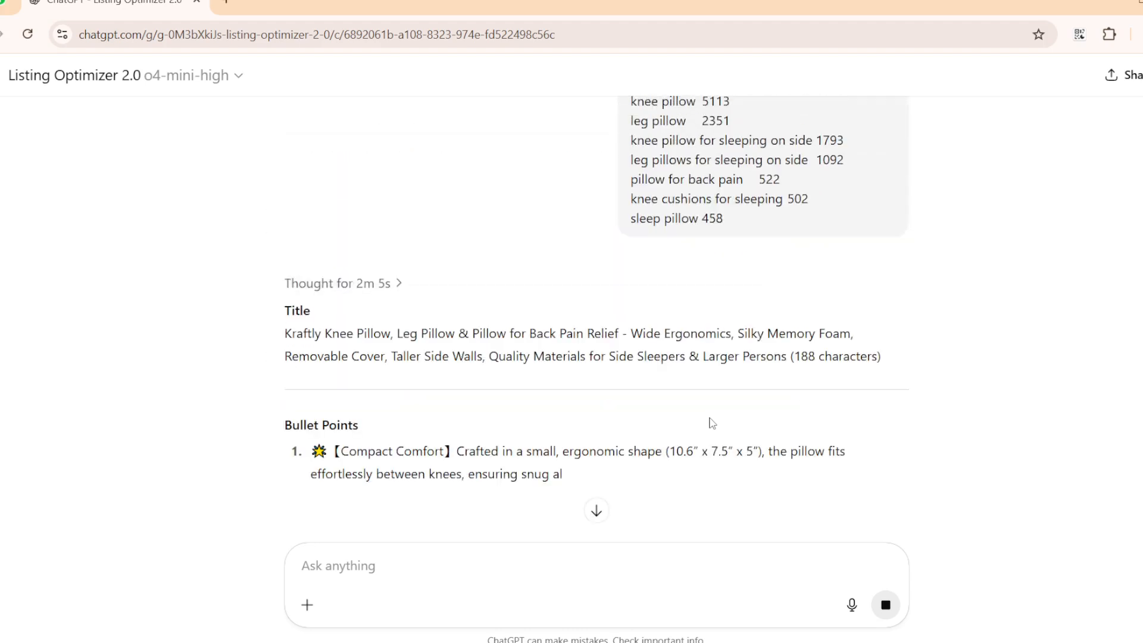
Read the generated title, bullet points and product description, checking the title wording and the bolded keywords in the bullets.
scroll(712, 423, down, 3)
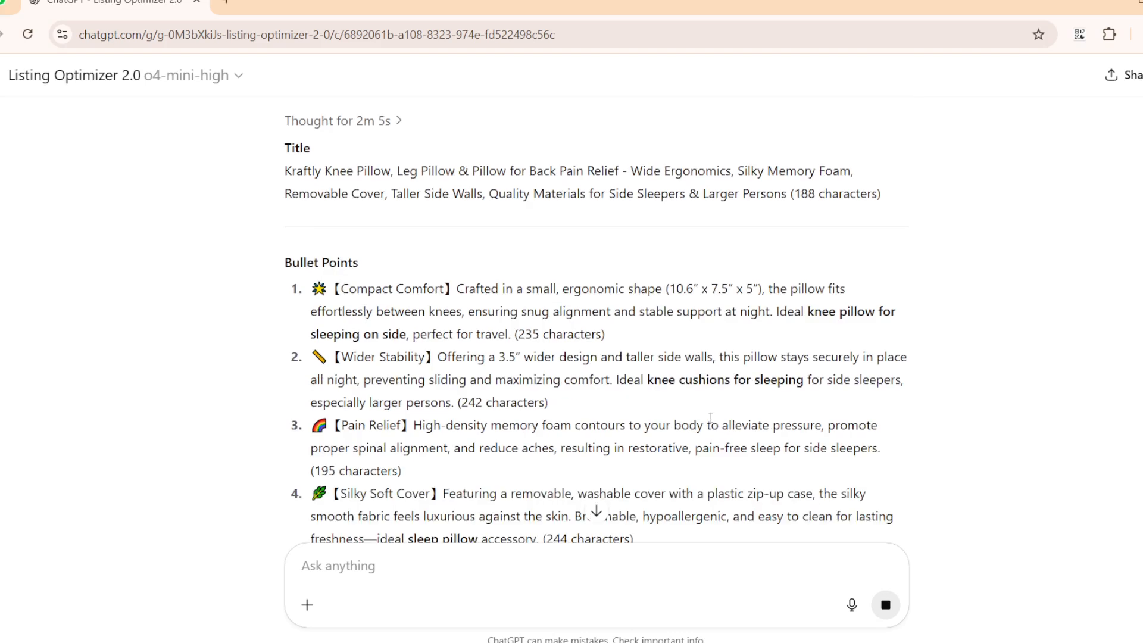
scroll(736, 416, up, 2)
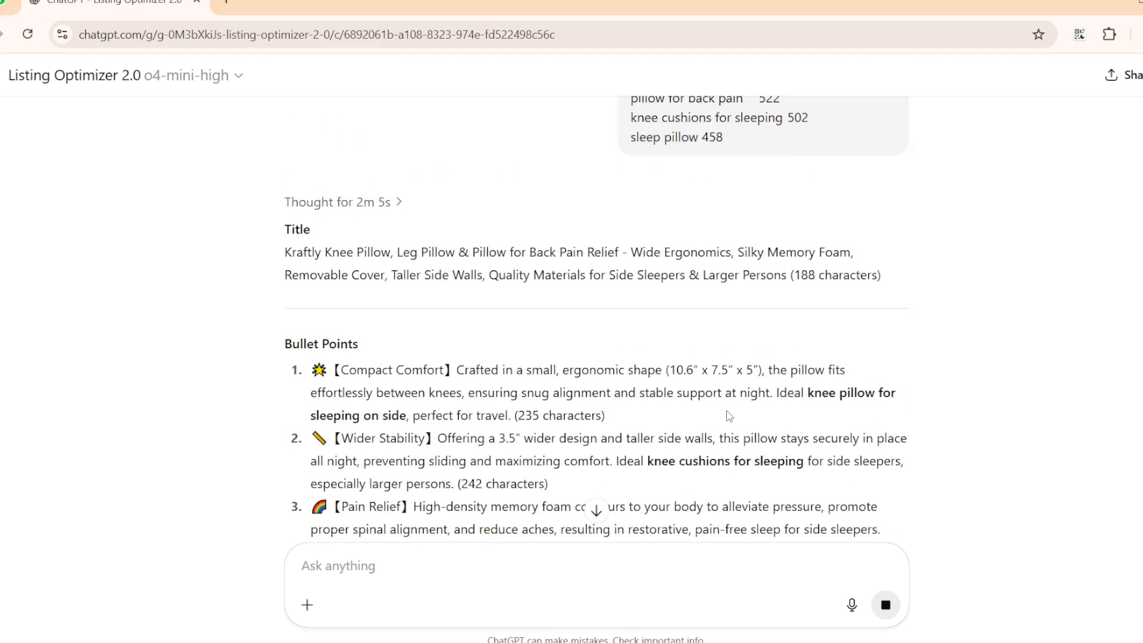
drag(286, 252, 849, 255)
scroll(509, 378, down, 3)
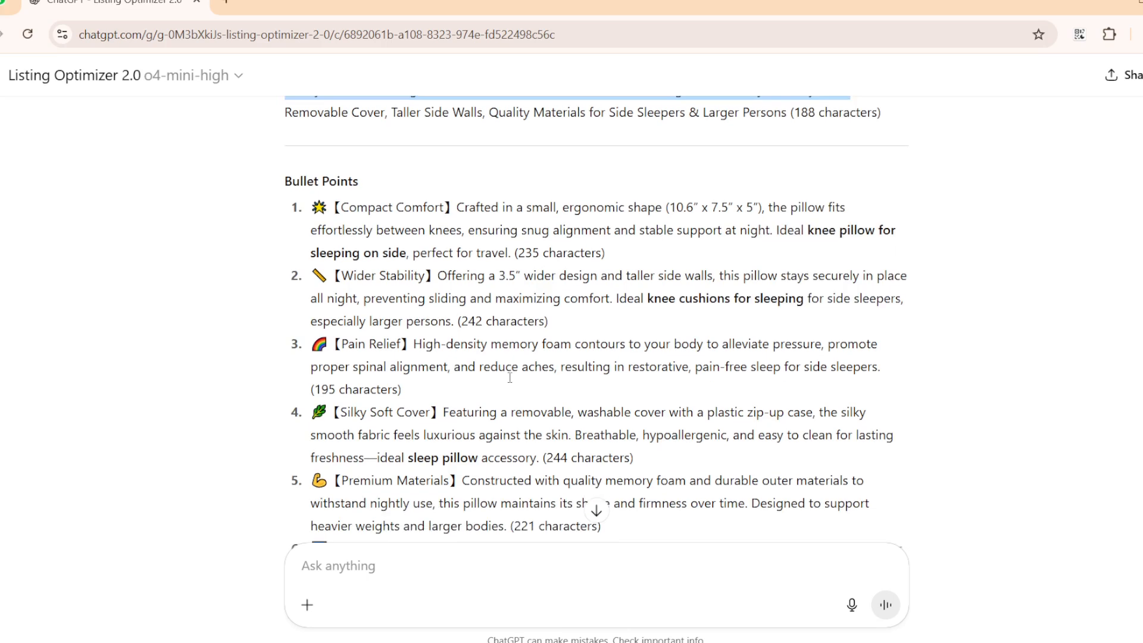
drag(809, 231, 895, 231)
drag(318, 258, 406, 254)
scroll(621, 387, down, 4)
scroll(621, 388, down, 5)
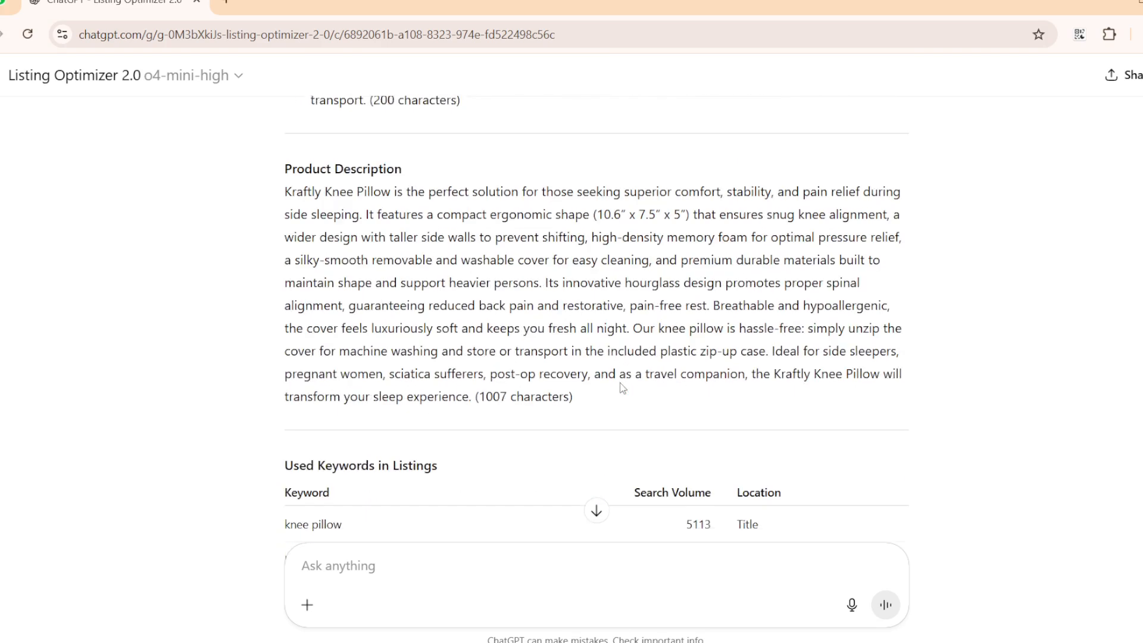
drag(321, 208, 619, 301)
scroll(619, 309, down, 3)
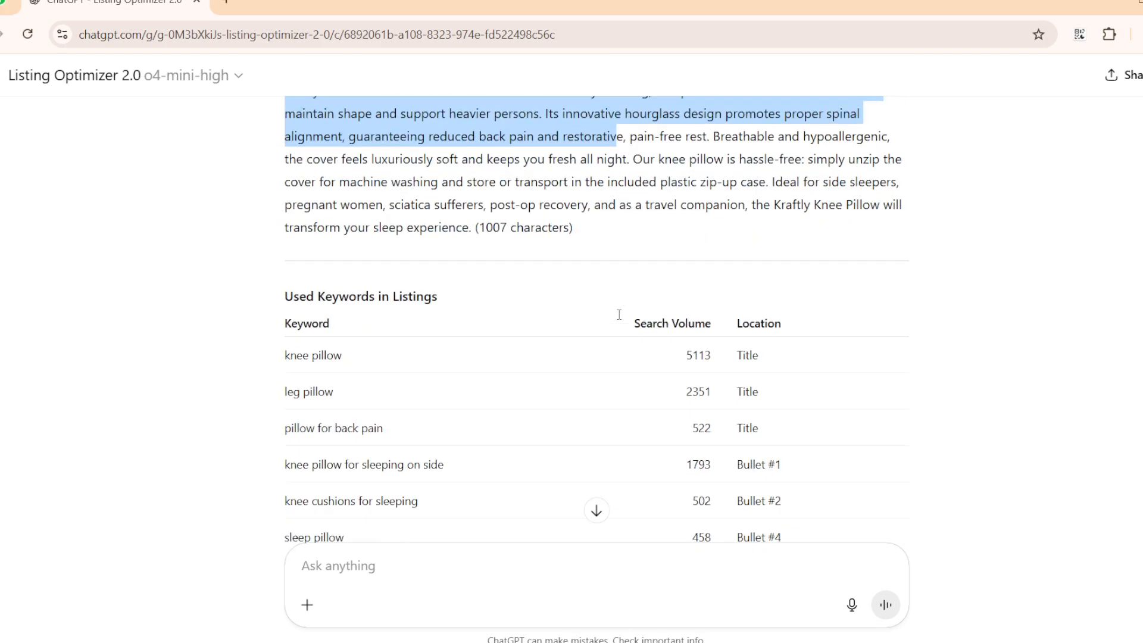
Examine the Used Keywords in Listings table, matching each keyword with its search volume and location.
drag(282, 356, 456, 355)
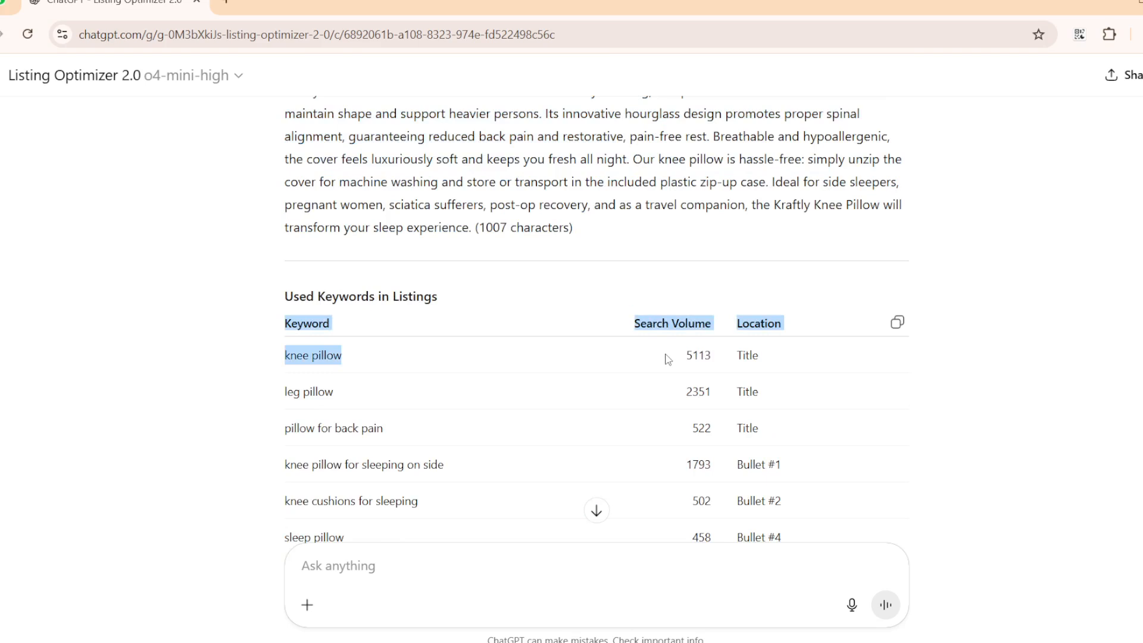
scroll(679, 379, down, 1)
click(666, 382)
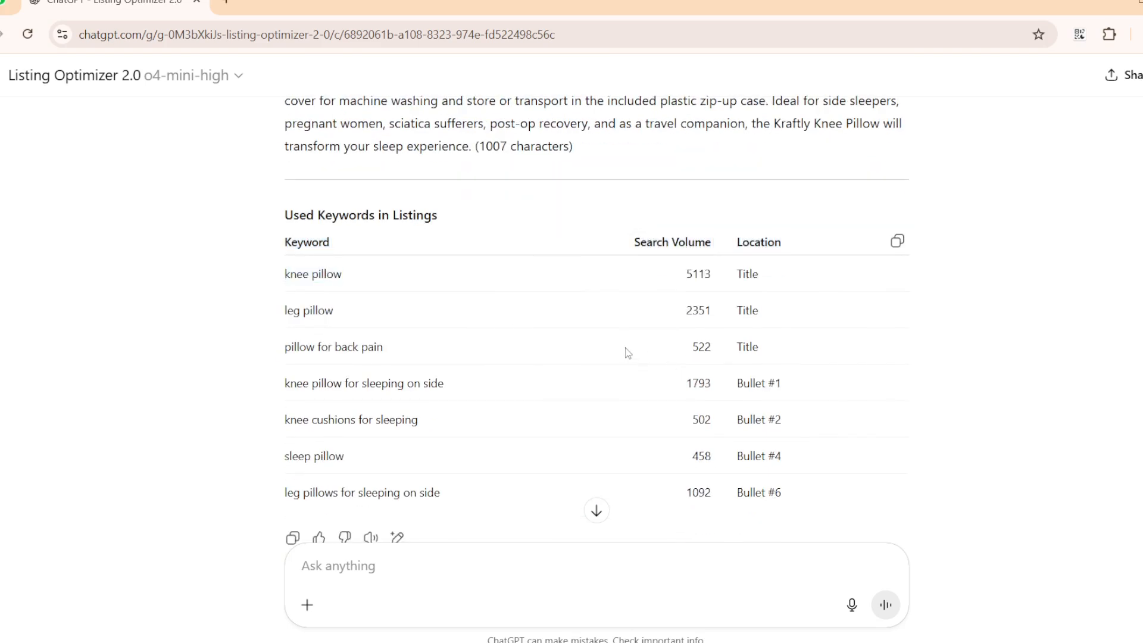
drag(290, 278, 502, 280)
drag(769, 274, 291, 280)
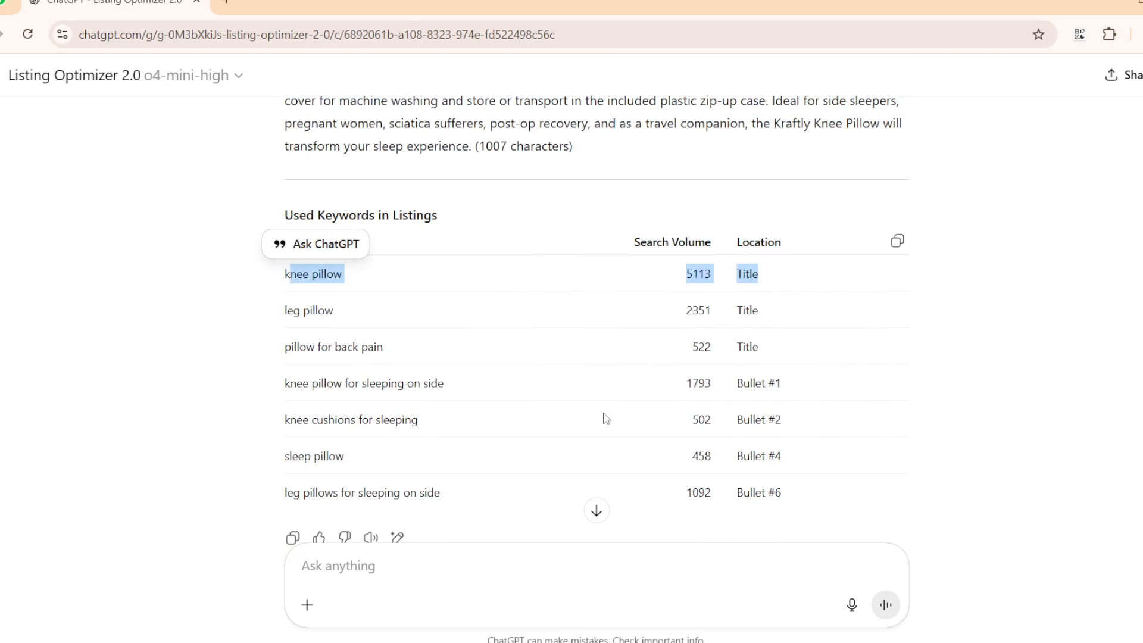
click(581, 323)
drag(286, 274, 342, 274)
drag(764, 283, 665, 280)
drag(782, 314, 641, 316)
click(642, 315)
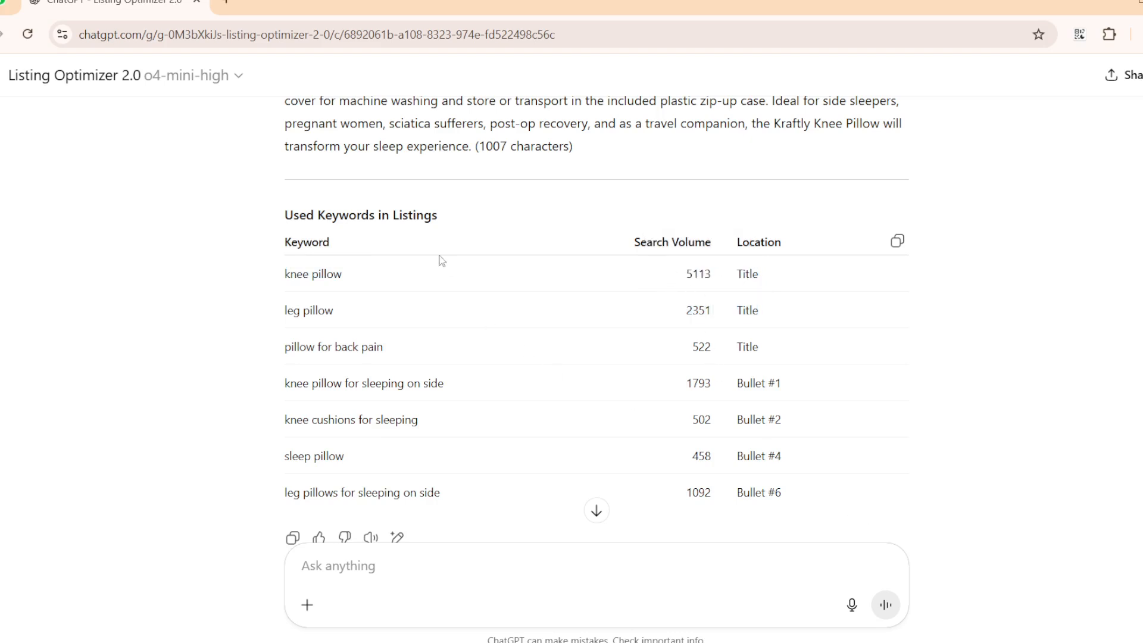
Look back over the whole conversation, from the keyword table to the submitted product details and the opening prompt.
scroll(583, 427, down, 2)
scroll(584, 427, up, 4)
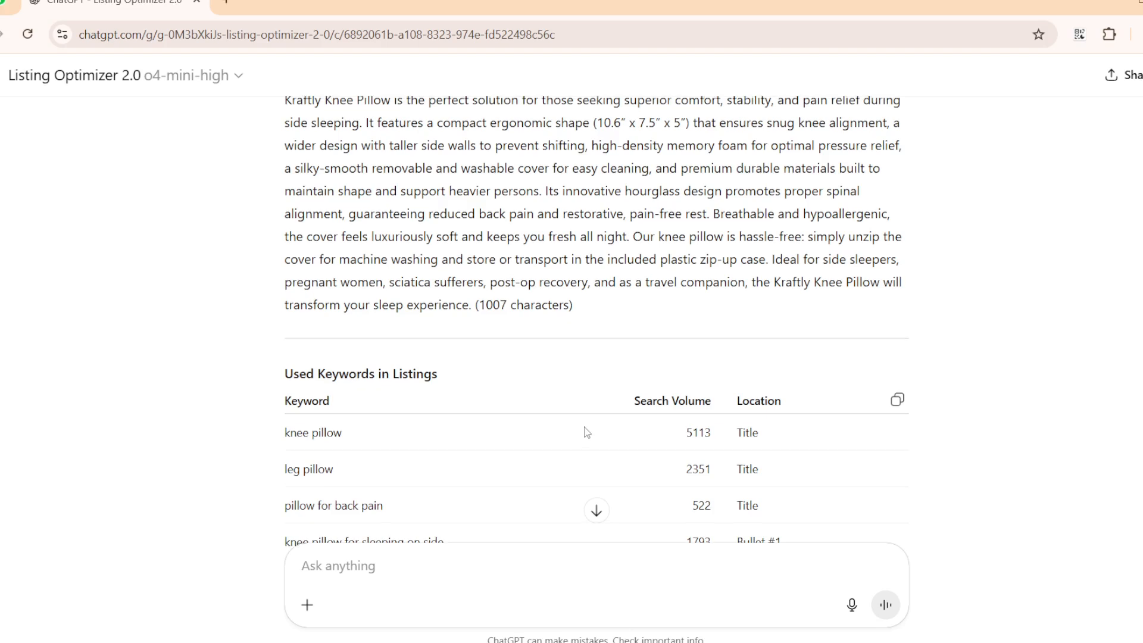
scroll(647, 442, up, 7)
scroll(645, 440, down, 11)
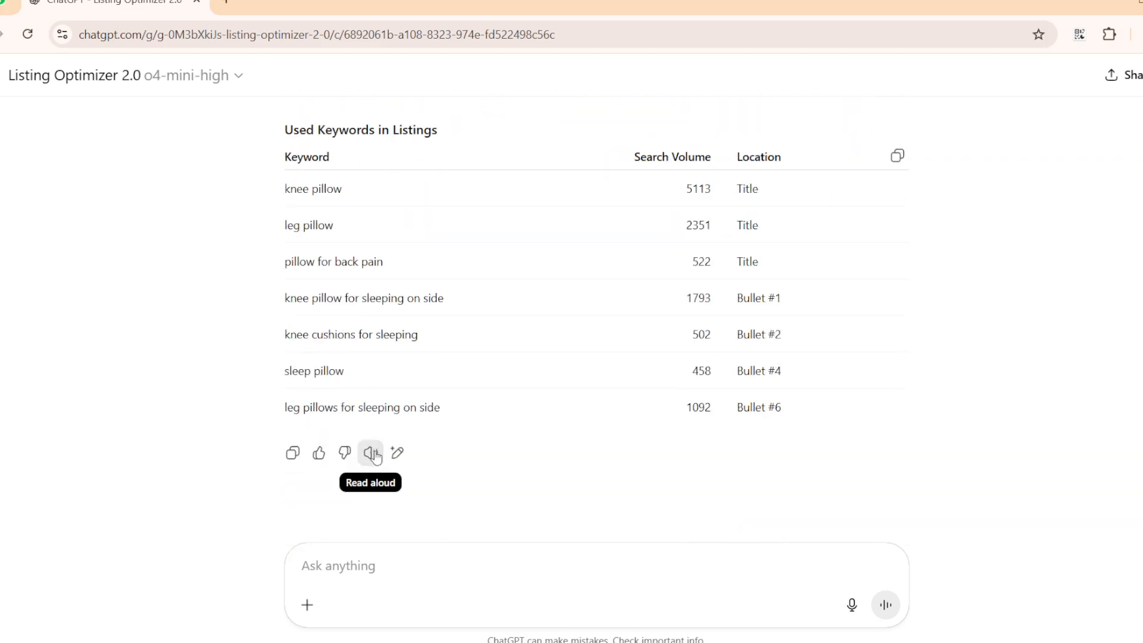
scroll(614, 417, up, 15)
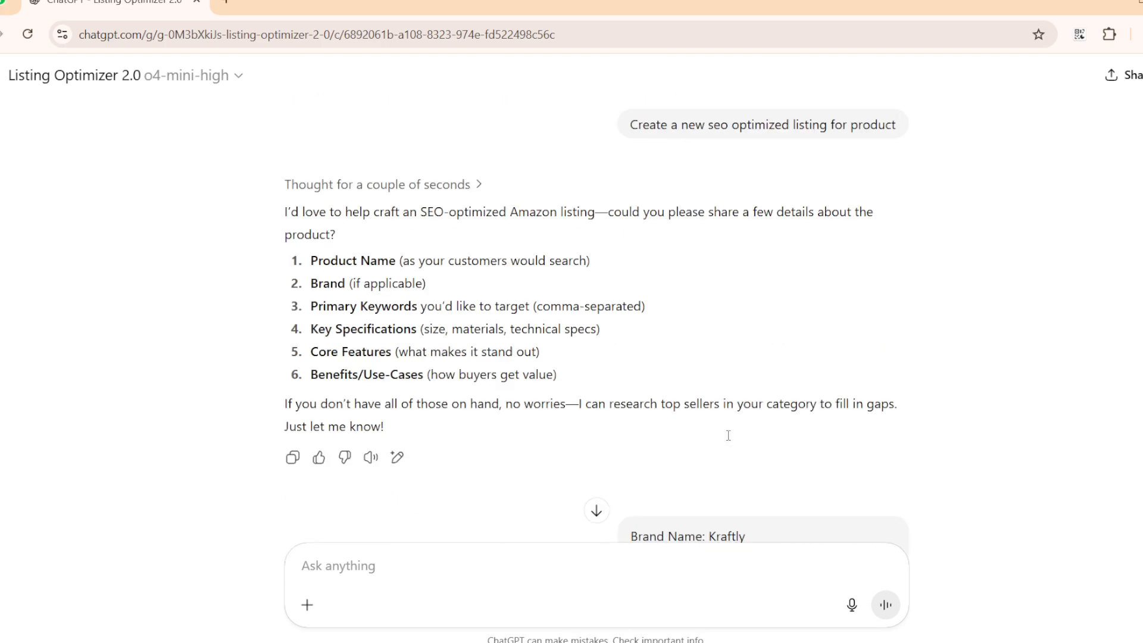
scroll(426, 263, up, 1)
scroll(433, 365, down, 7)
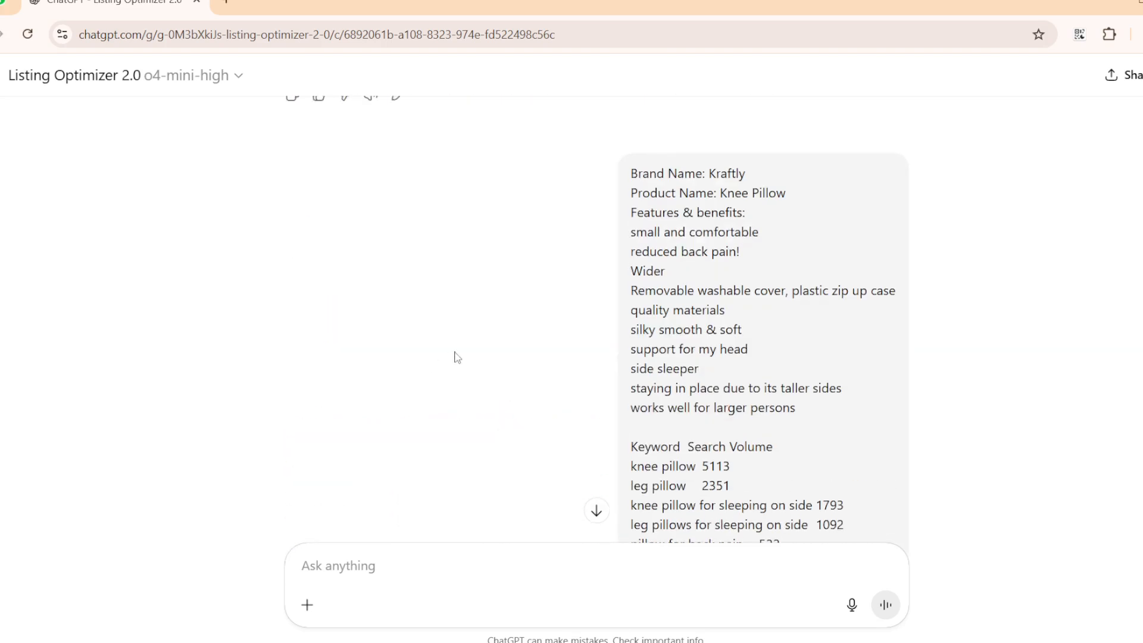
scroll(969, 219, up, 6)
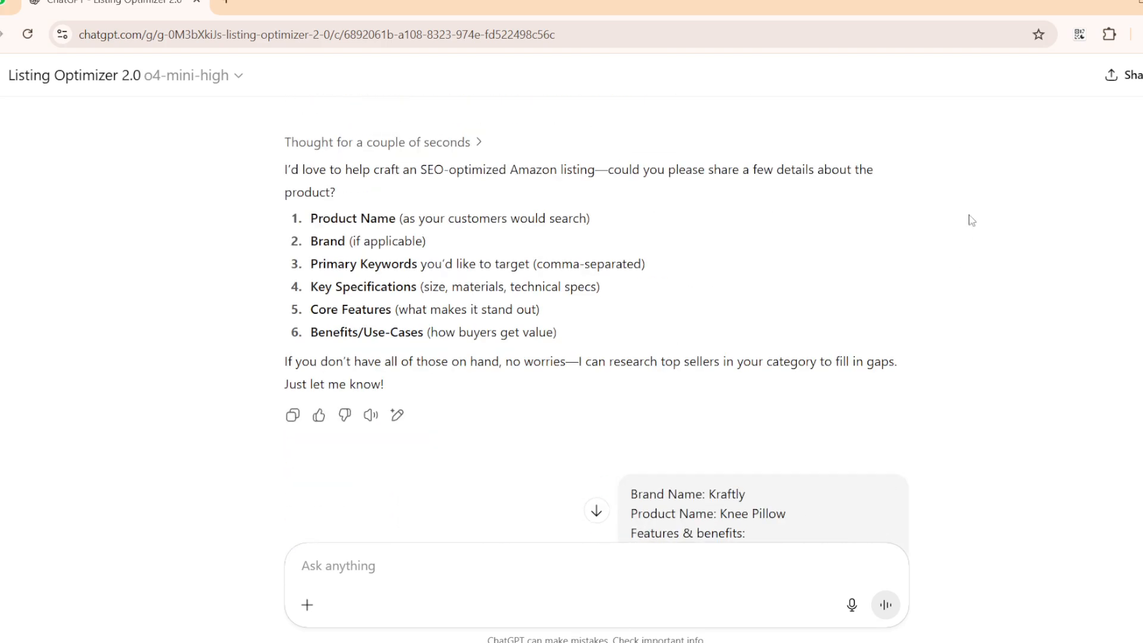
Start a new Listing Optimizer 2.0 chat and set its model to GPT-4o.
click(243, 82)
key(Escape)
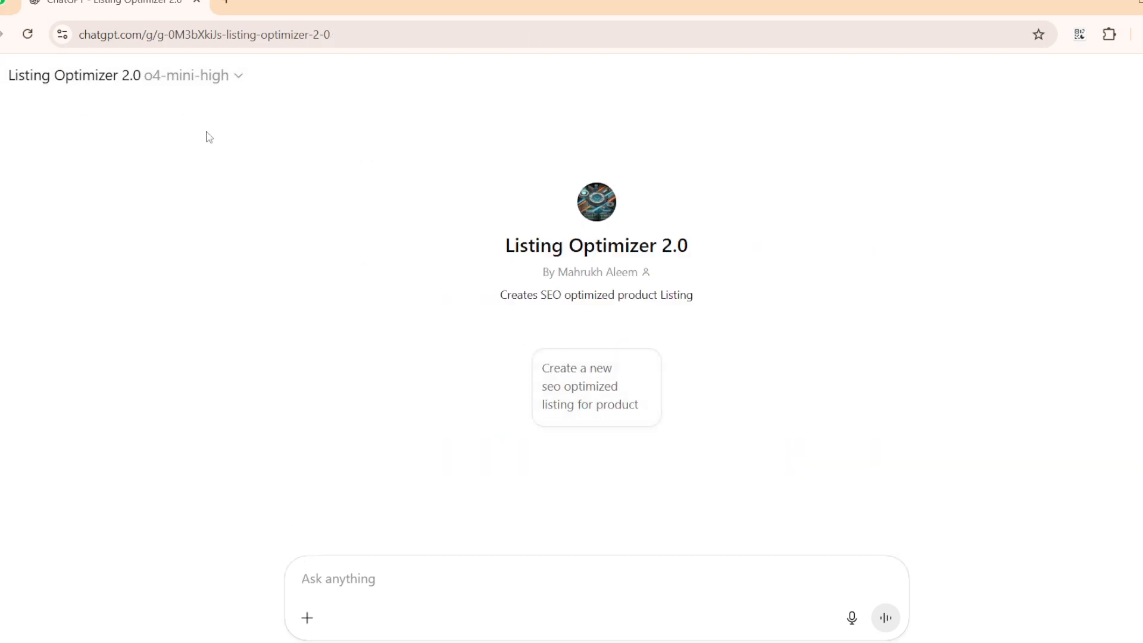
click(212, 77)
mouse_move(92, 122)
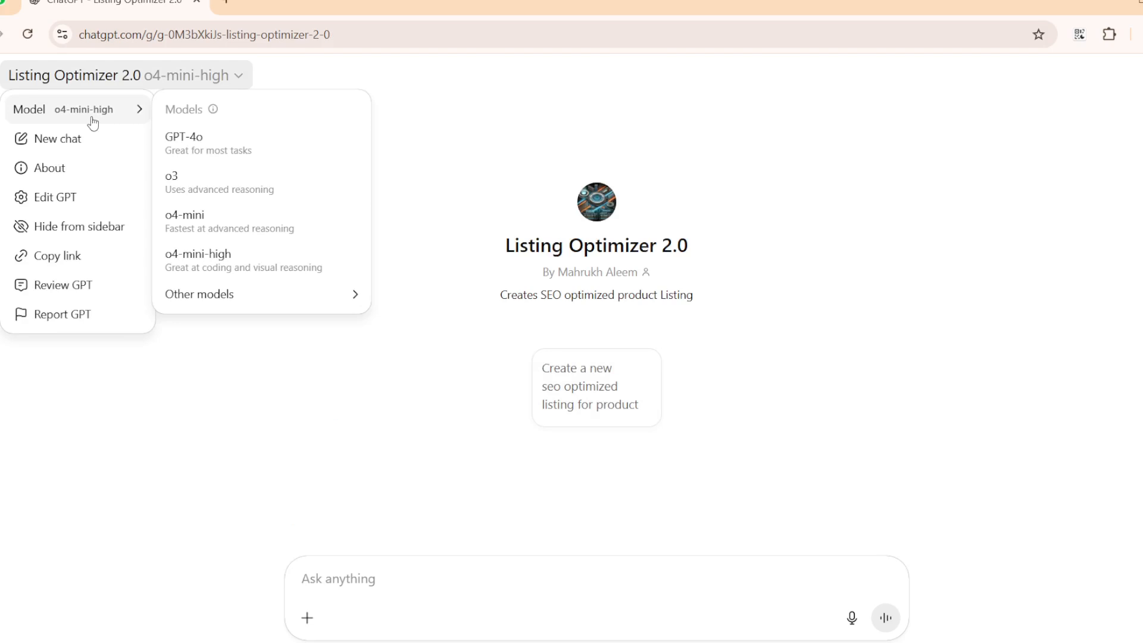
click(216, 145)
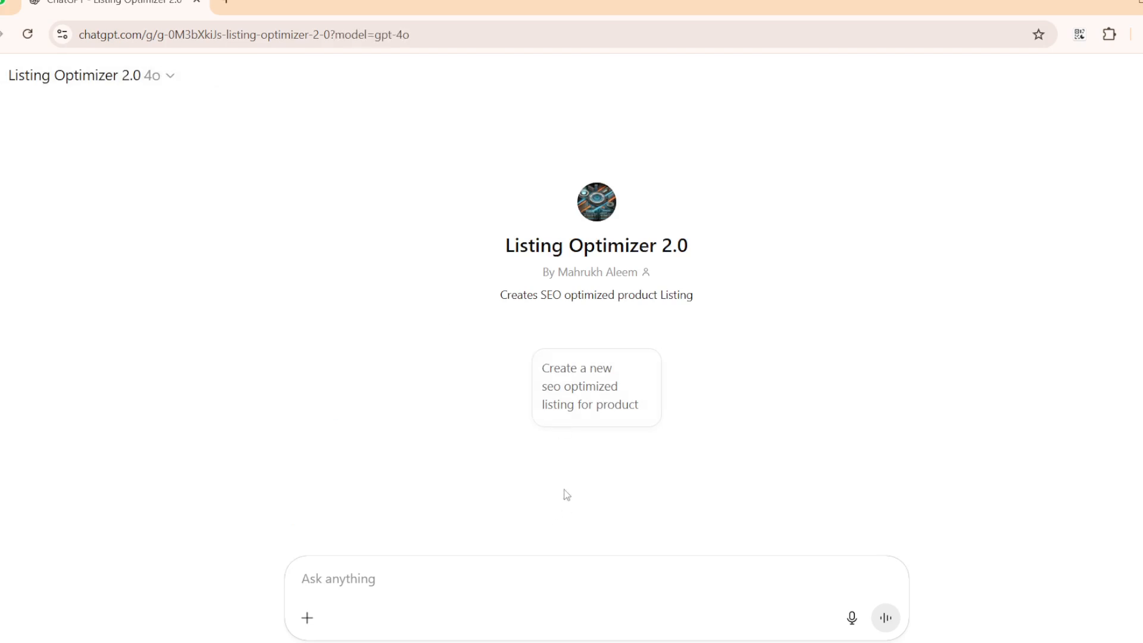
Send the "Create a new seo optimized listing for product" starter, then submit the copied Kraftly Knee Pillow details and keywords as the reply.
click(588, 406)
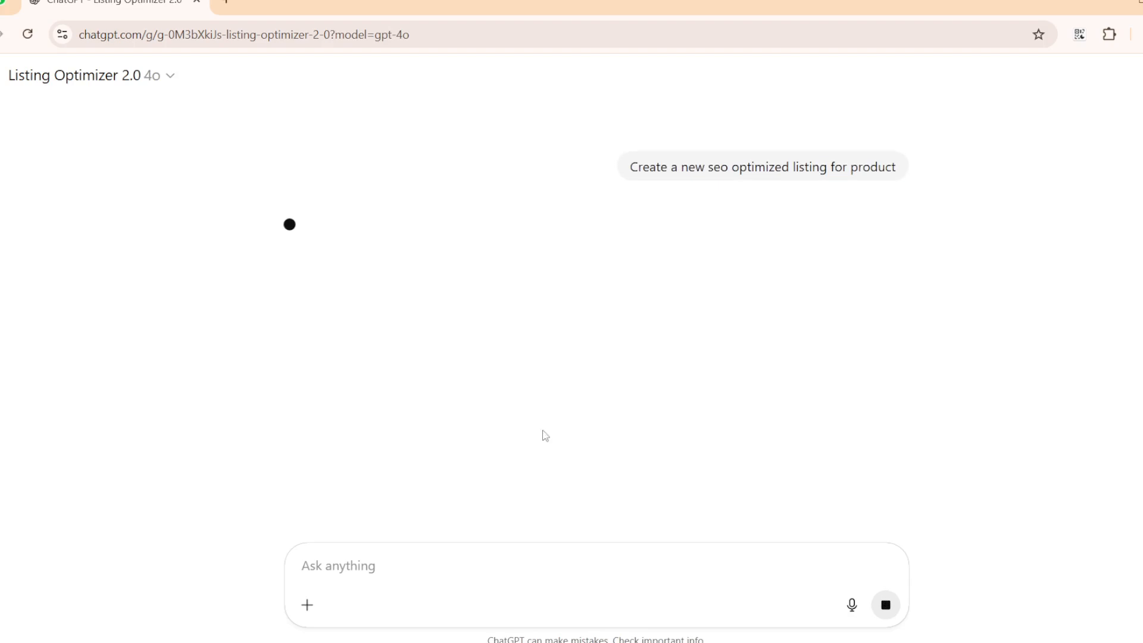
right_click(389, 567)
click(444, 404)
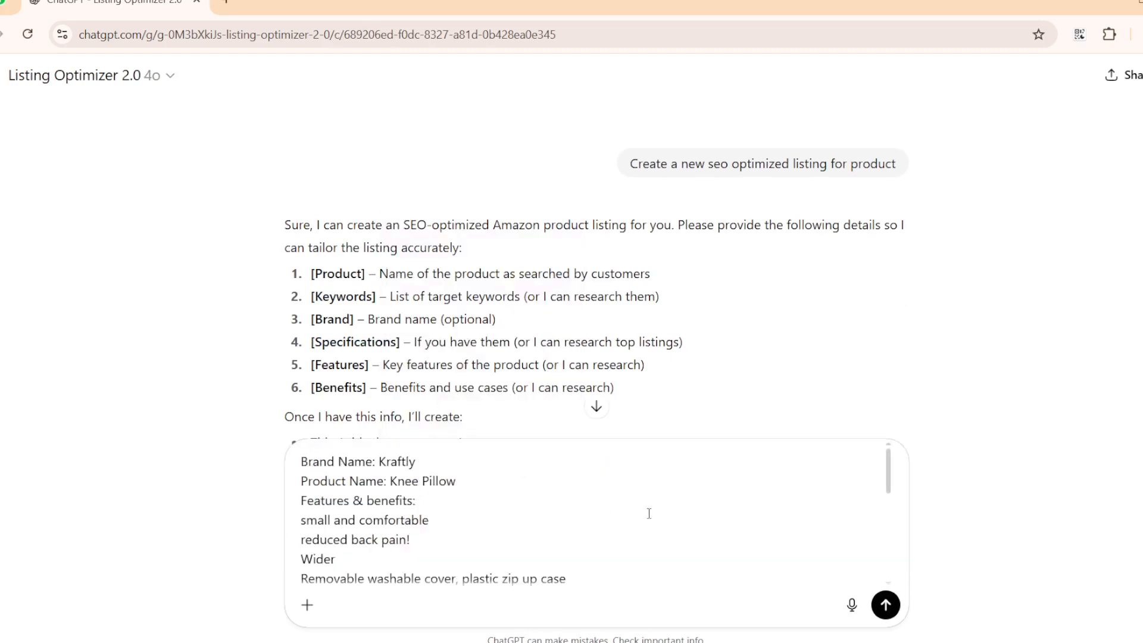
click(887, 605)
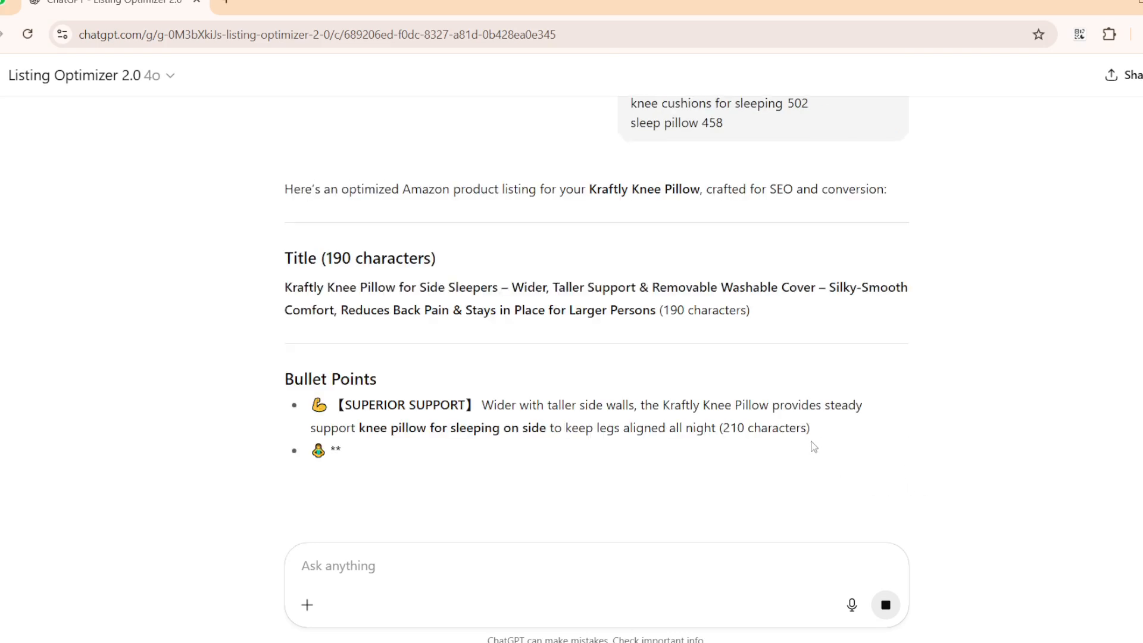
scroll(732, 385, down, 3)
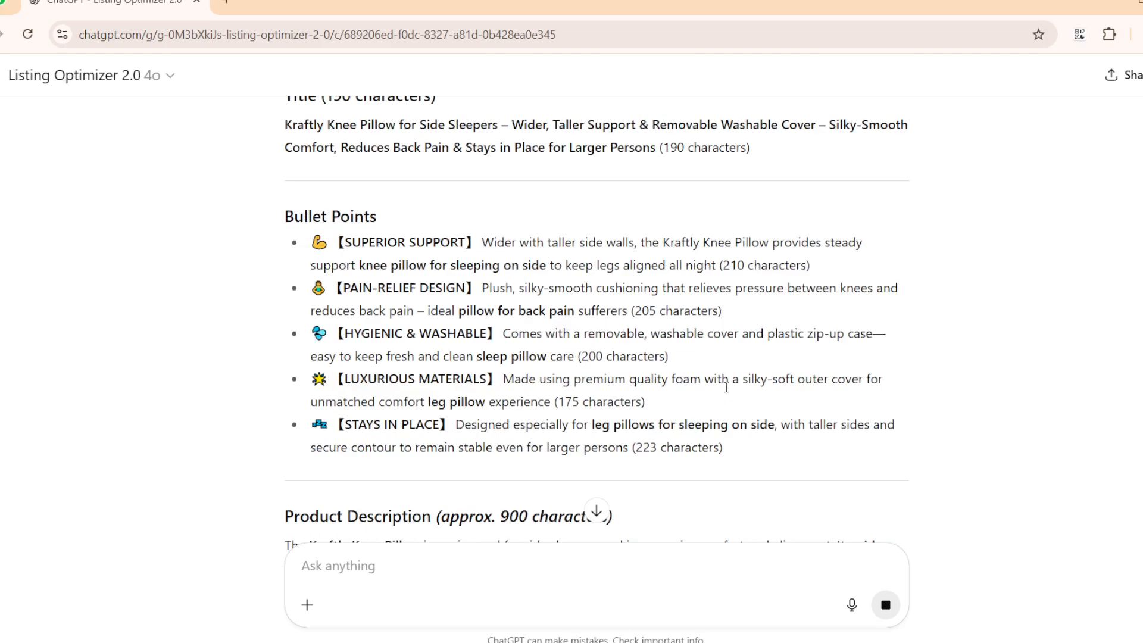
Review the GPT-4o listing's title, bullet points, description and keyword usage table against the submitted product details.
scroll(726, 388, down, 12)
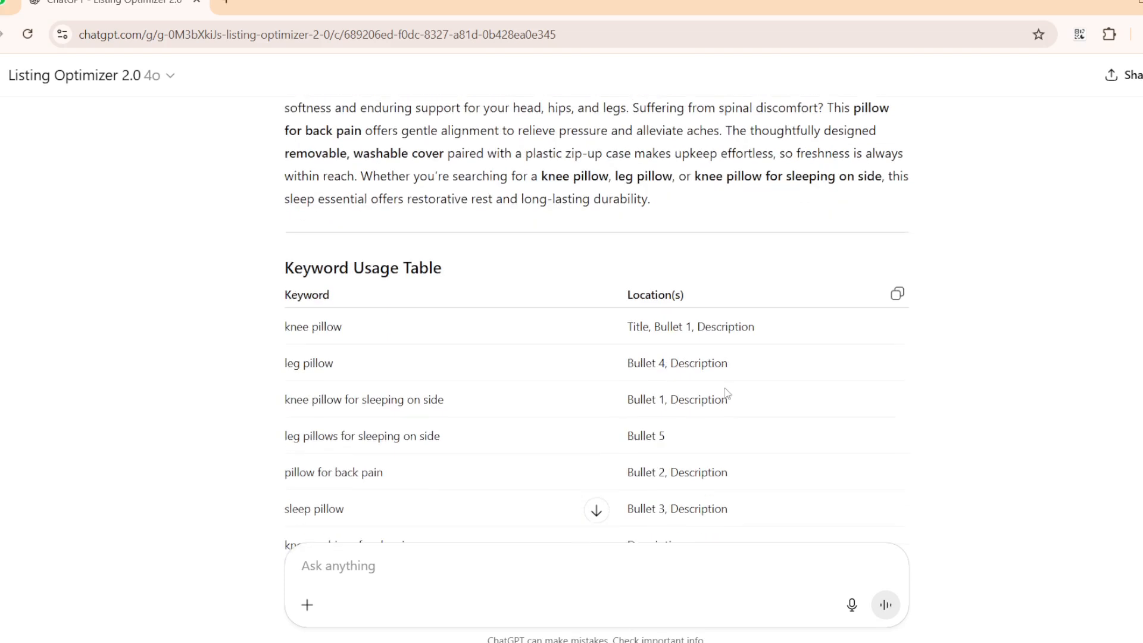
scroll(727, 393, up, 10)
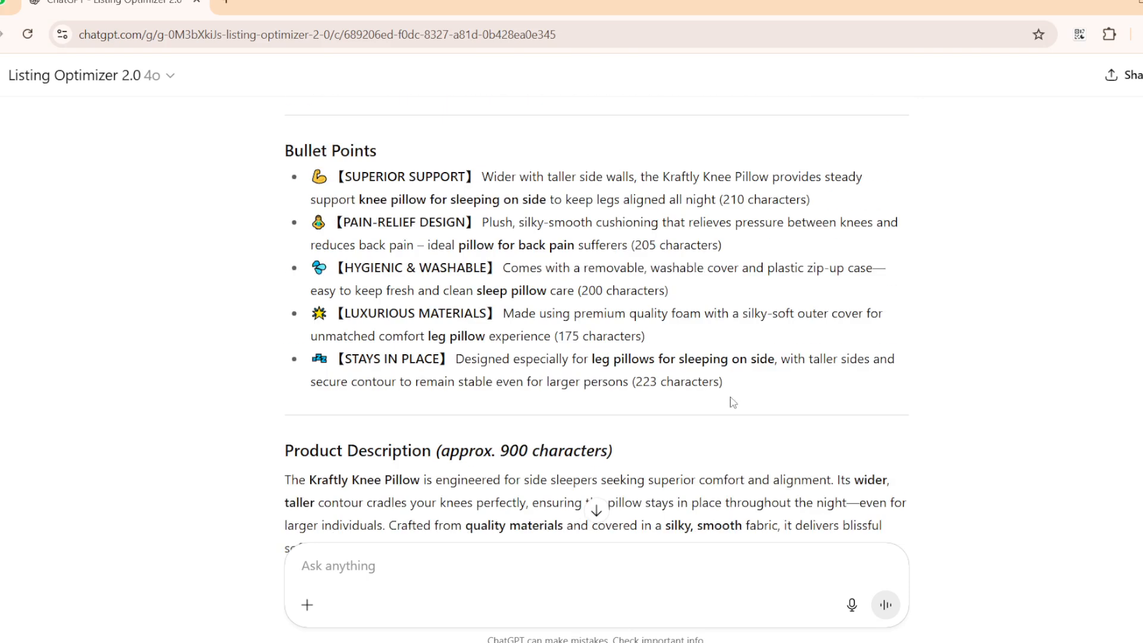
scroll(731, 399, up, 7)
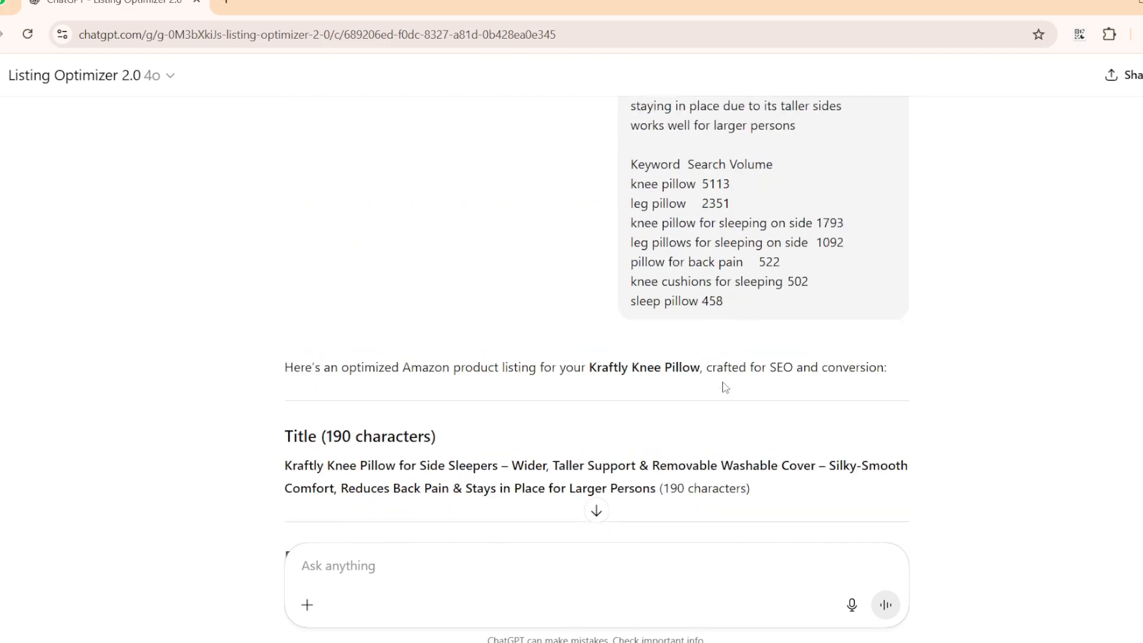
scroll(725, 387, up, 4)
scroll(725, 387, down, 7)
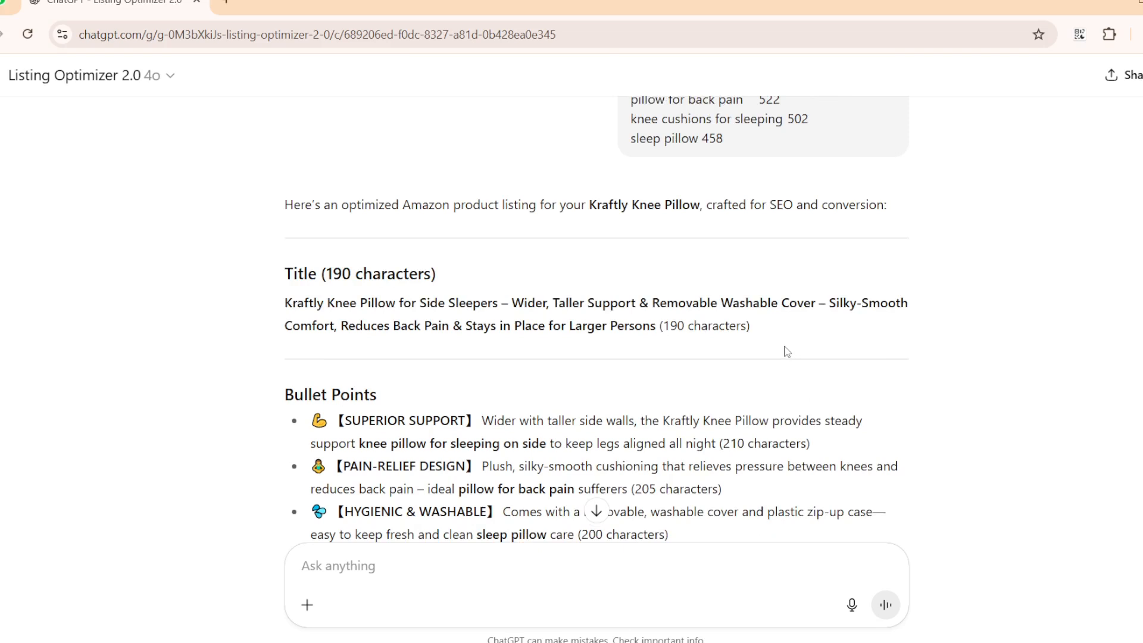
scroll(781, 360, down, 3)
scroll(780, 355, up, 15)
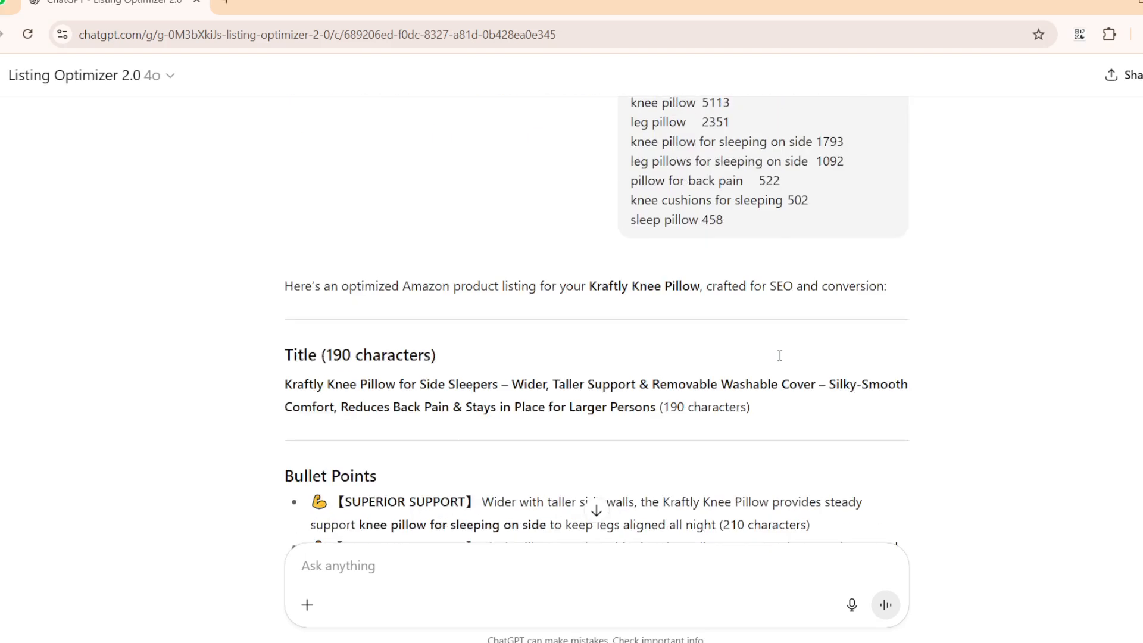
Start a new Listing Optimizer 2.0 chat and set its model to o4-mini-high.
click(153, 78)
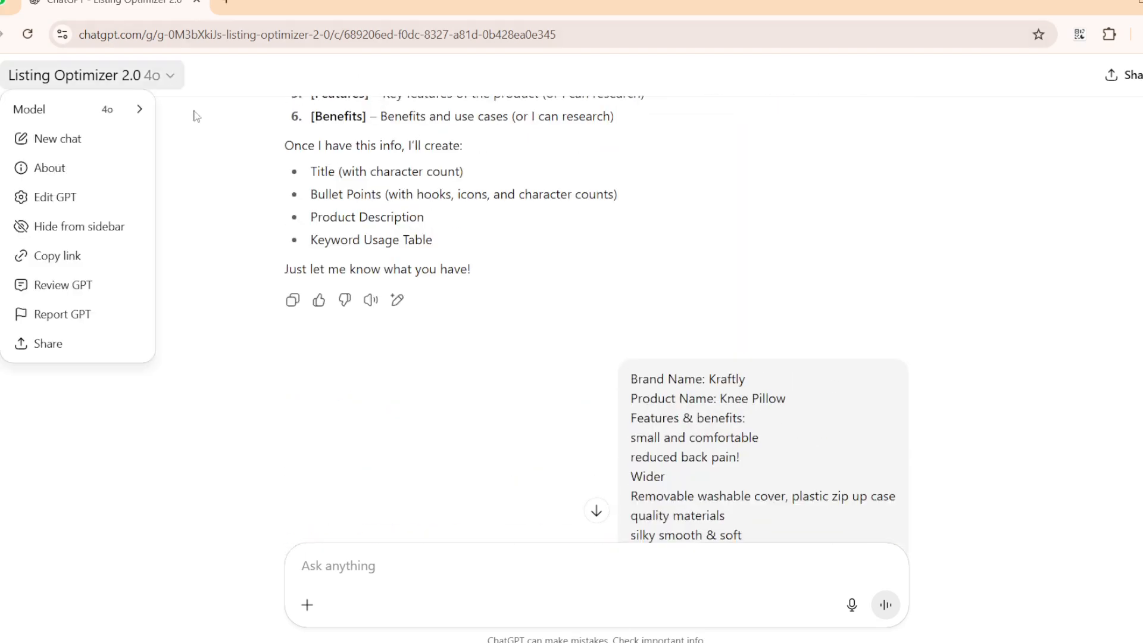
click(89, 143)
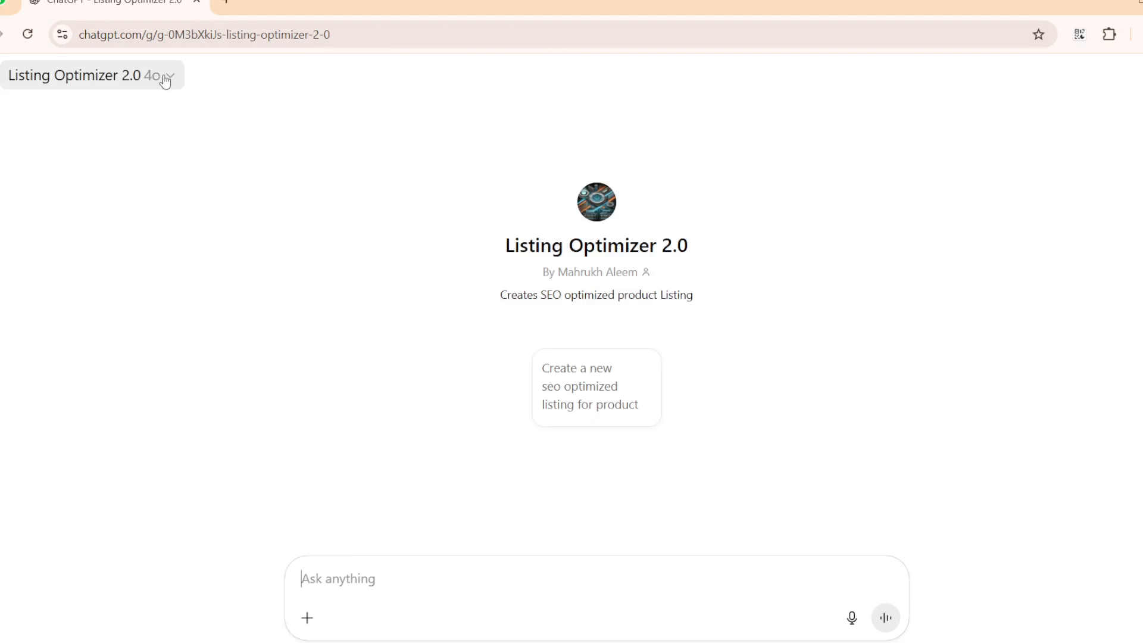
click(163, 77)
mouse_move(105, 108)
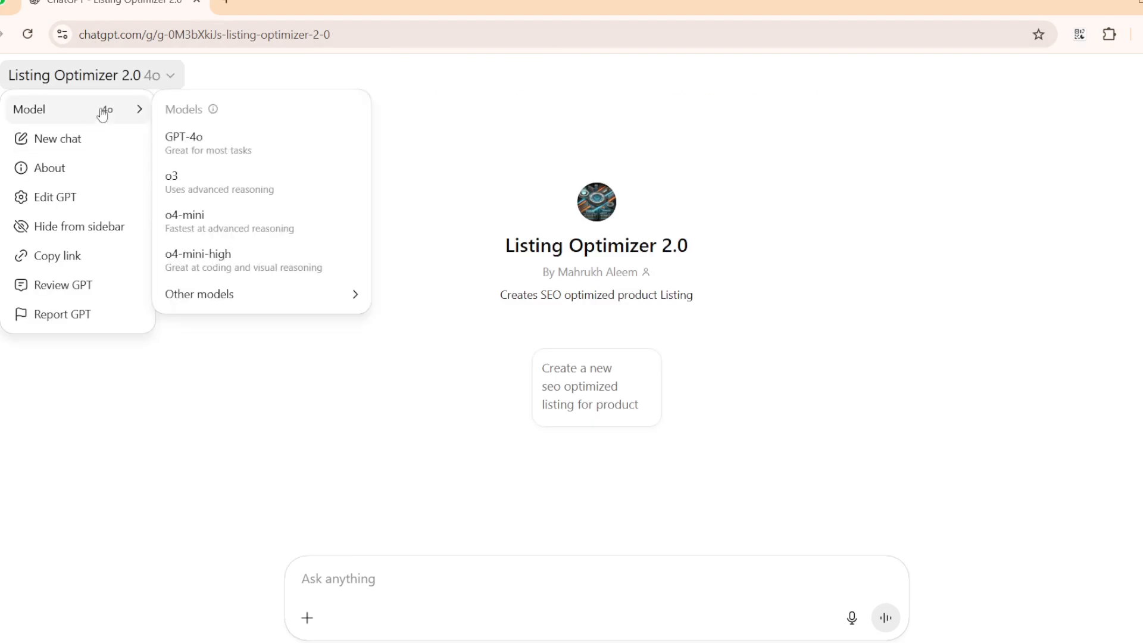
click(223, 272)
Send the "Create a new seo optimized listing for product" starter and paste the copied Kraftly Knee Pillow details into the reply.
click(589, 404)
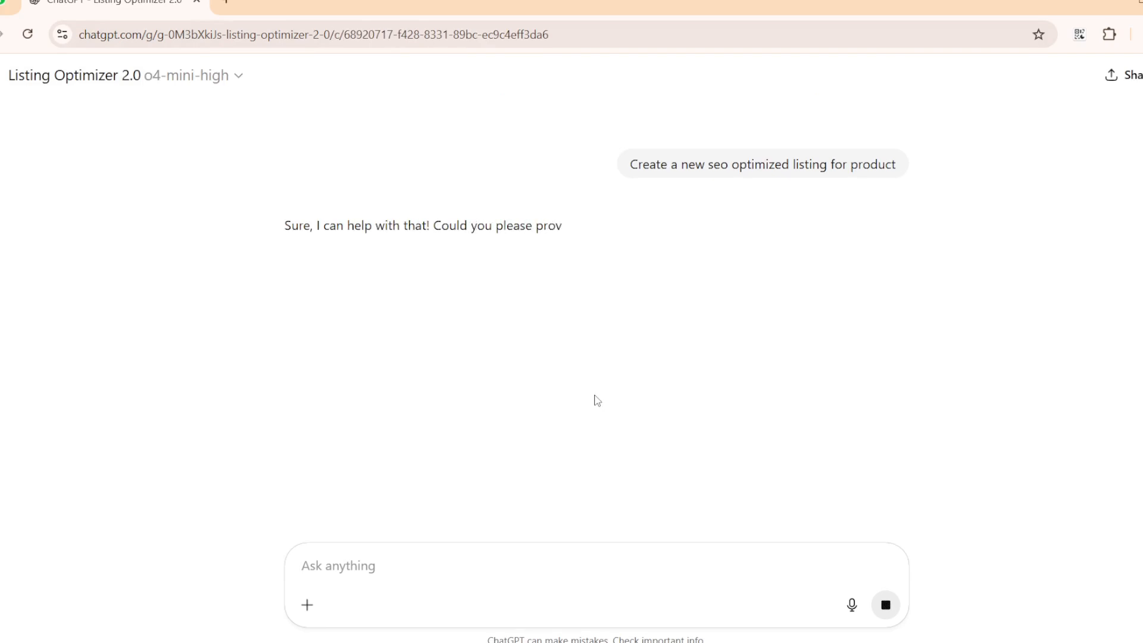
right_click(406, 571)
click(451, 410)
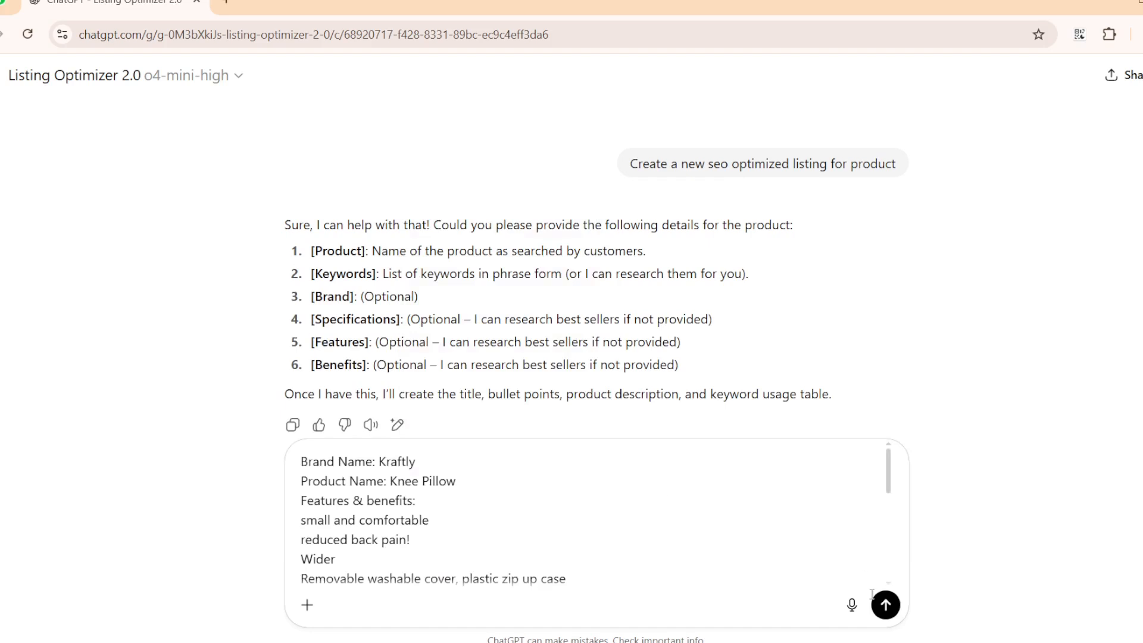
Switch the chat's model to o4-mini and submit the pasted Kraftly Knee Pillow details.
click(235, 83)
mouse_move(131, 109)
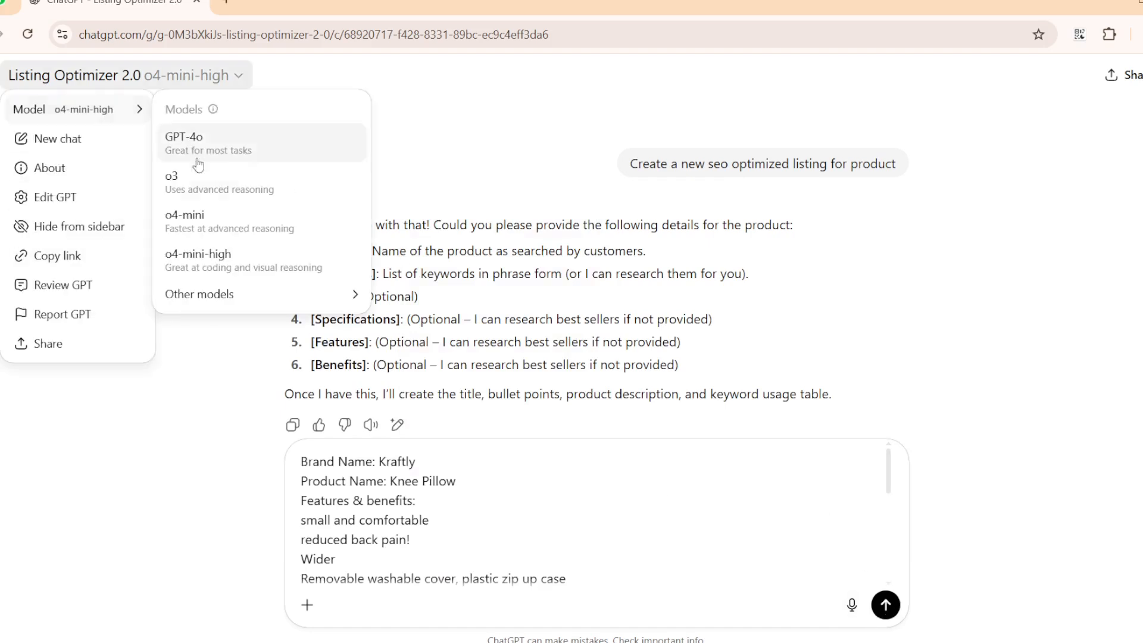
click(217, 221)
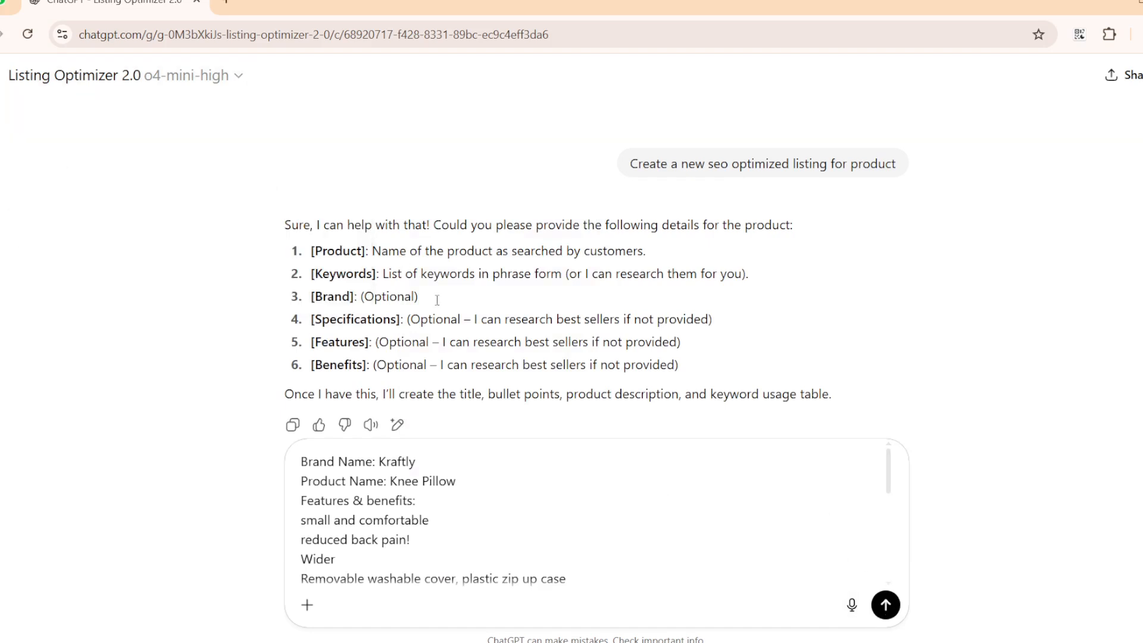
click(885, 604)
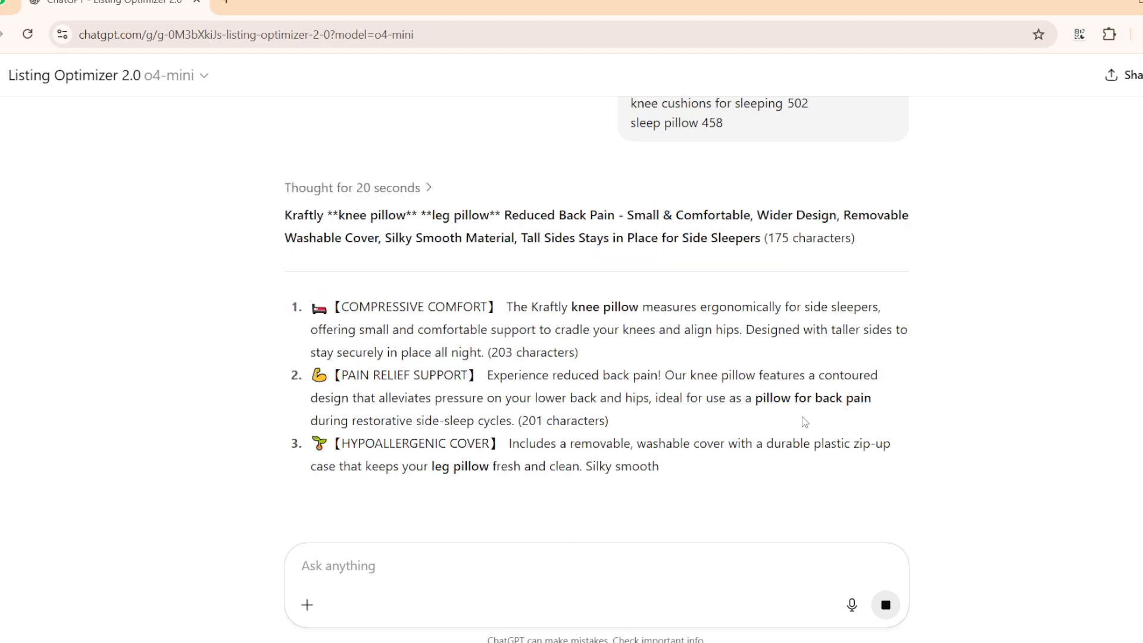
Examine the o4-mini listing's bullet points, description and keyword table, and highlight the keyword-heavy first line of its title.
scroll(804, 419, down, 2)
scroll(803, 416, down, 4)
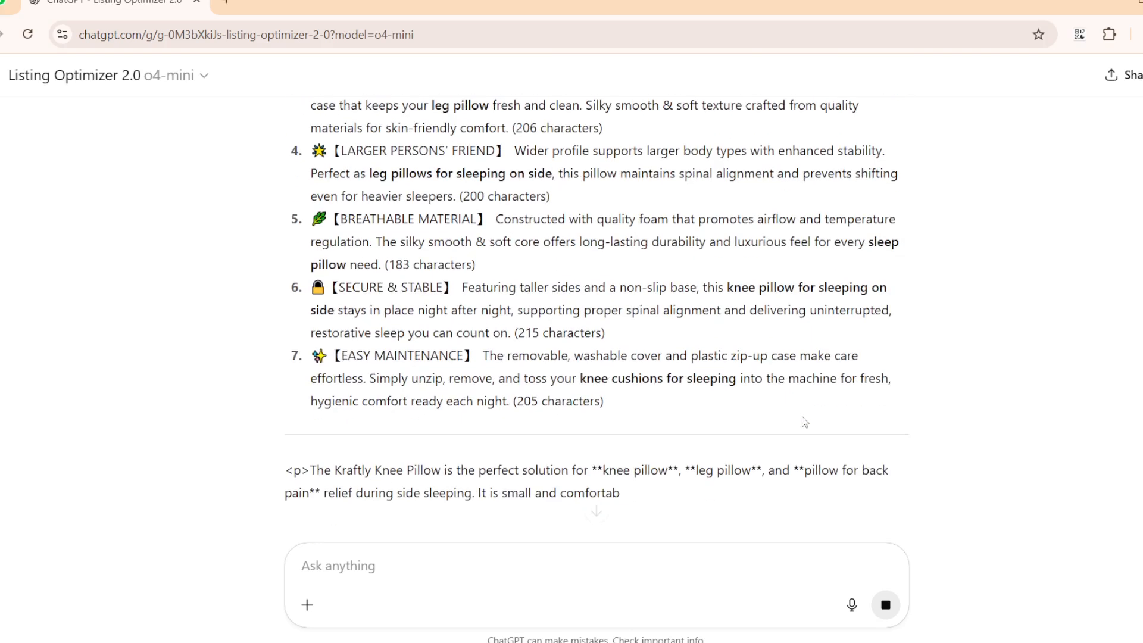
scroll(804, 420, down, 4)
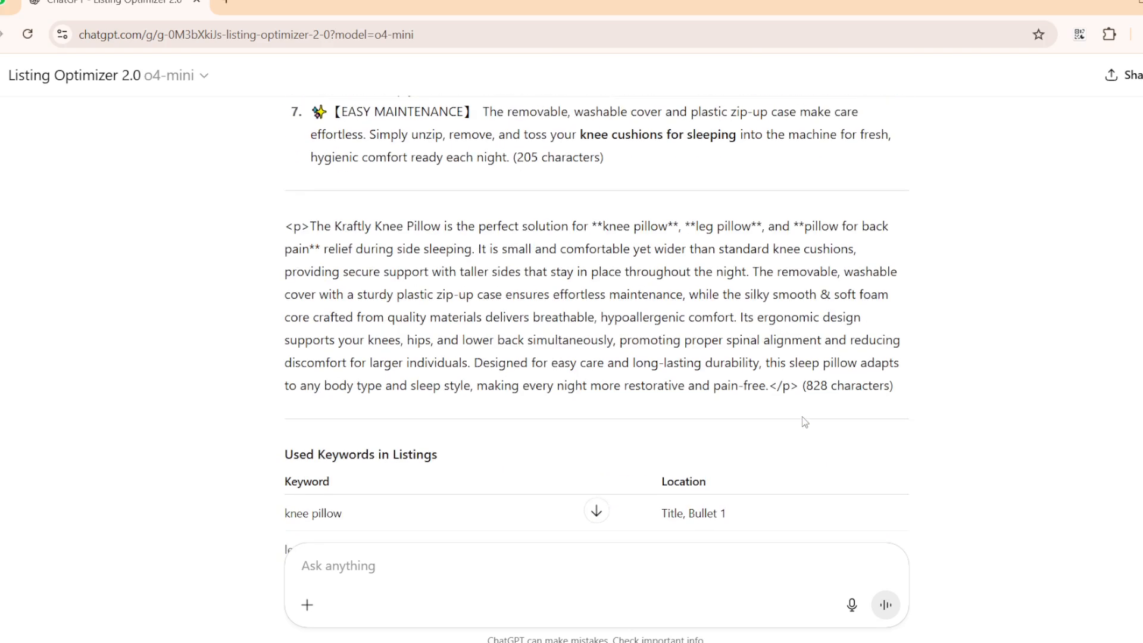
scroll(804, 422, down, 5)
scroll(805, 422, up, 15)
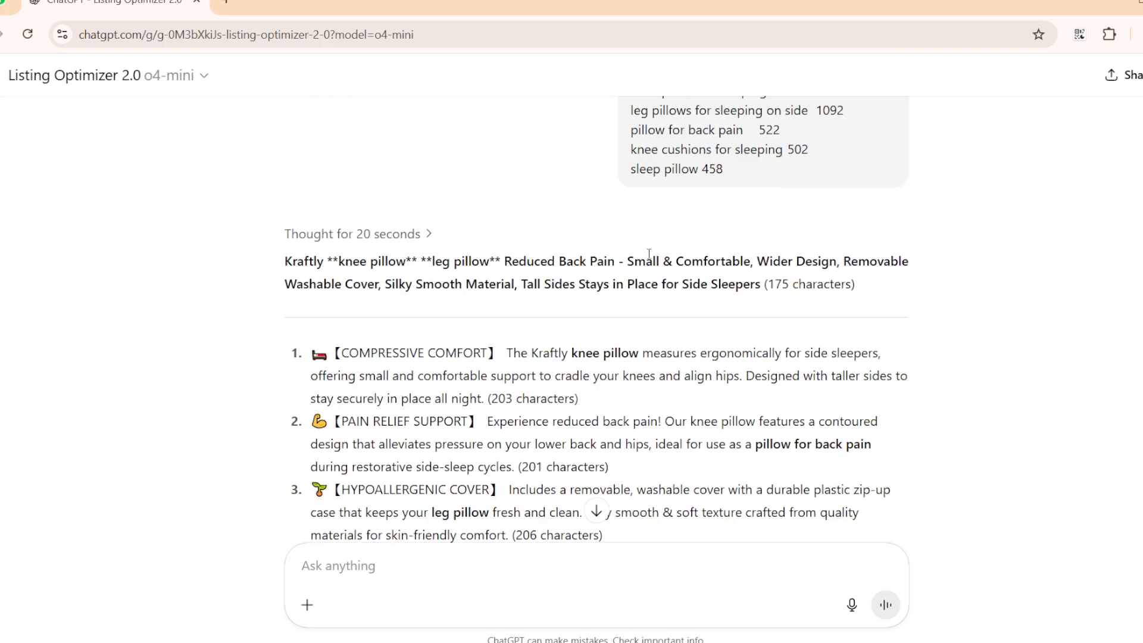
drag(325, 261, 857, 262)
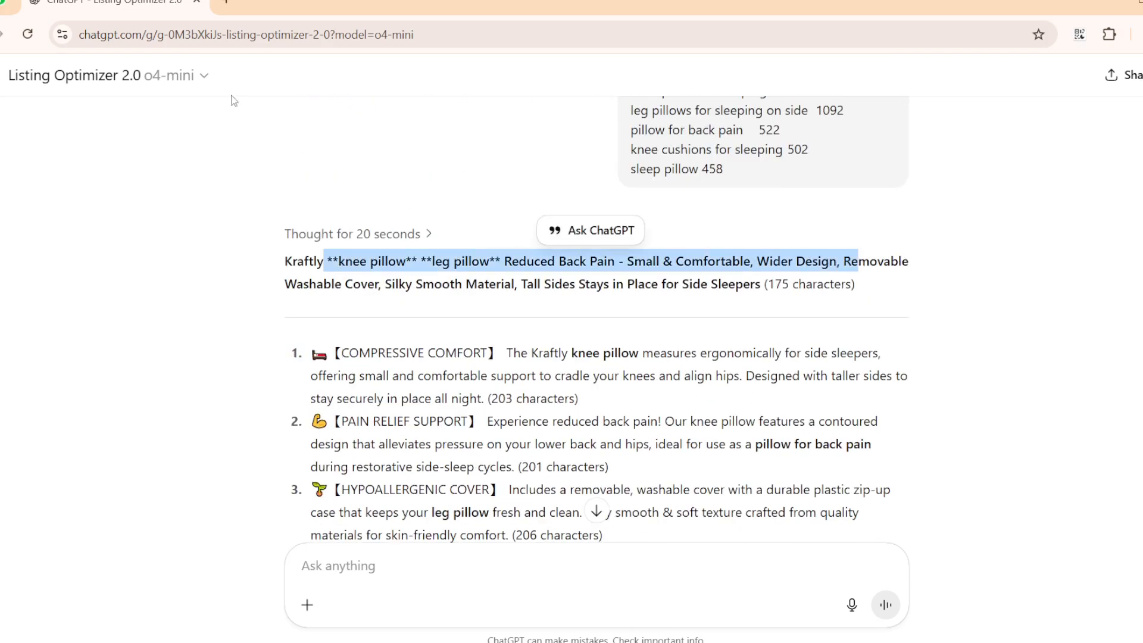
scroll(503, 392, down, 4)
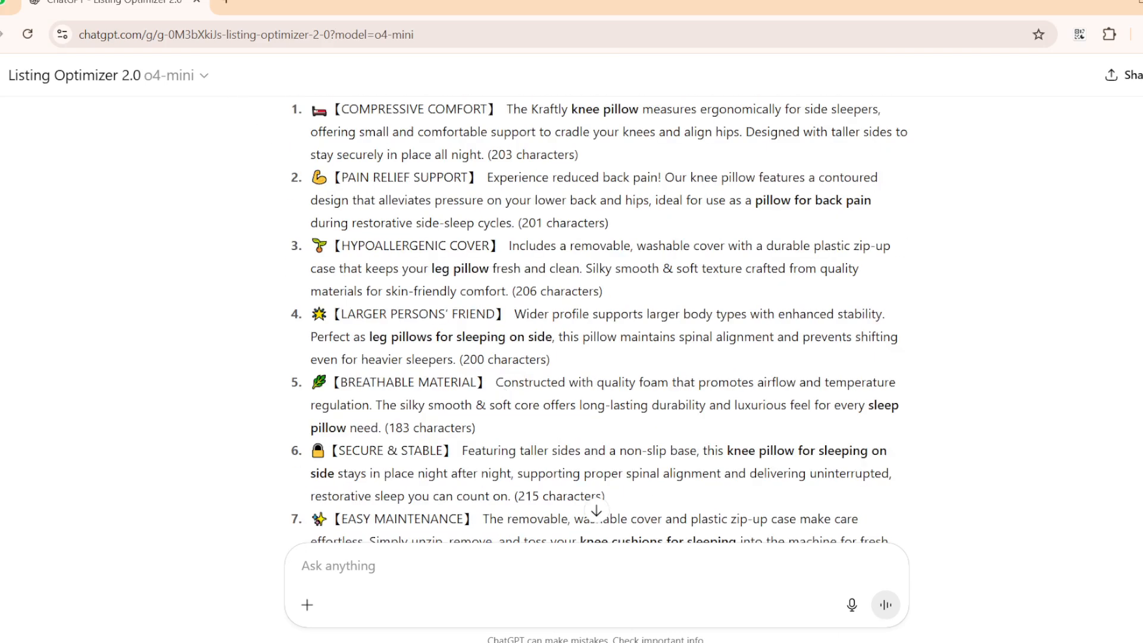